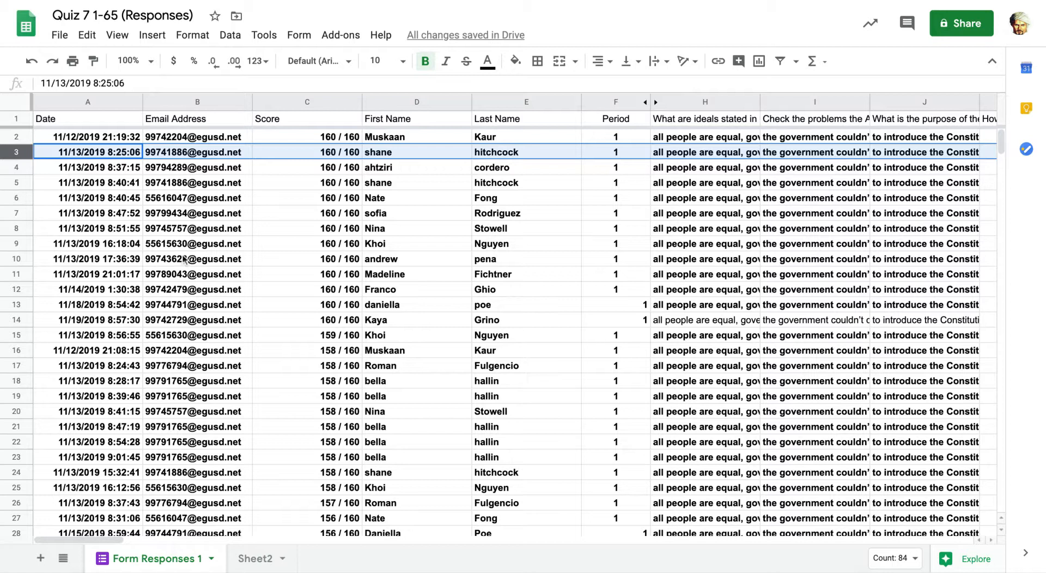
pyautogui.click(109, 105)
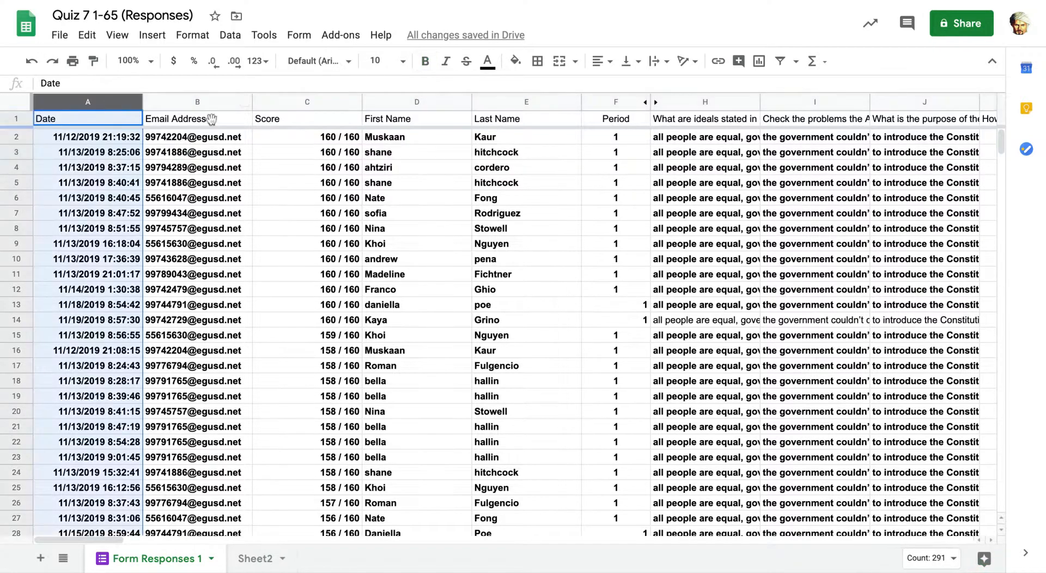
pyautogui.click(190, 102)
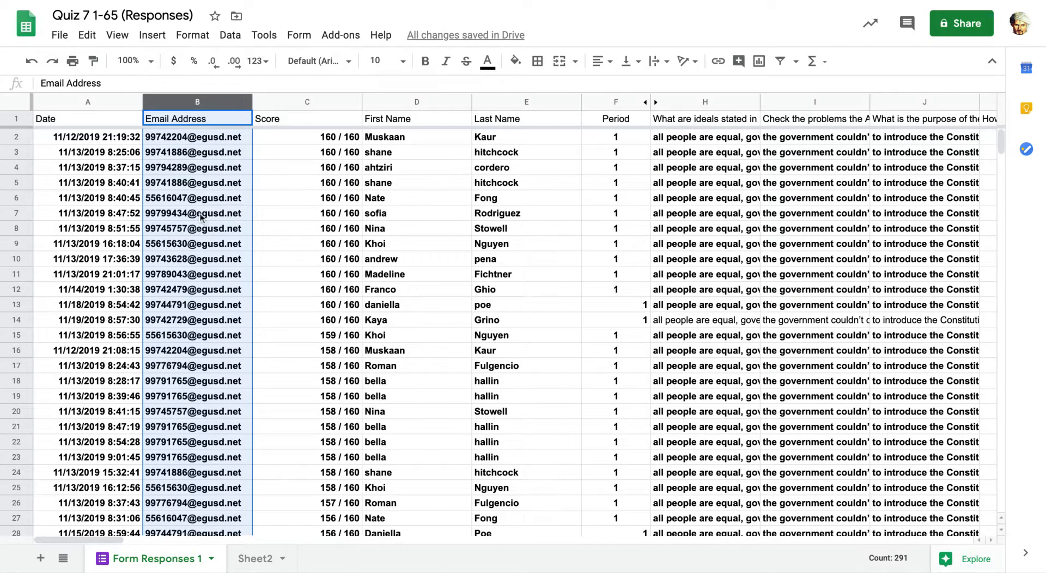
pyautogui.click(205, 276)
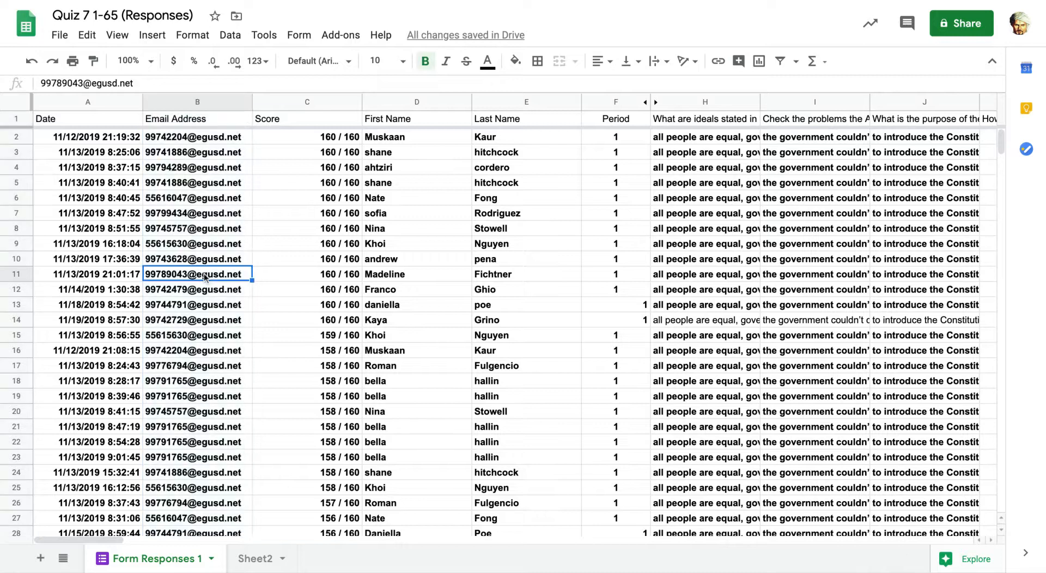
pyautogui.click(186, 217)
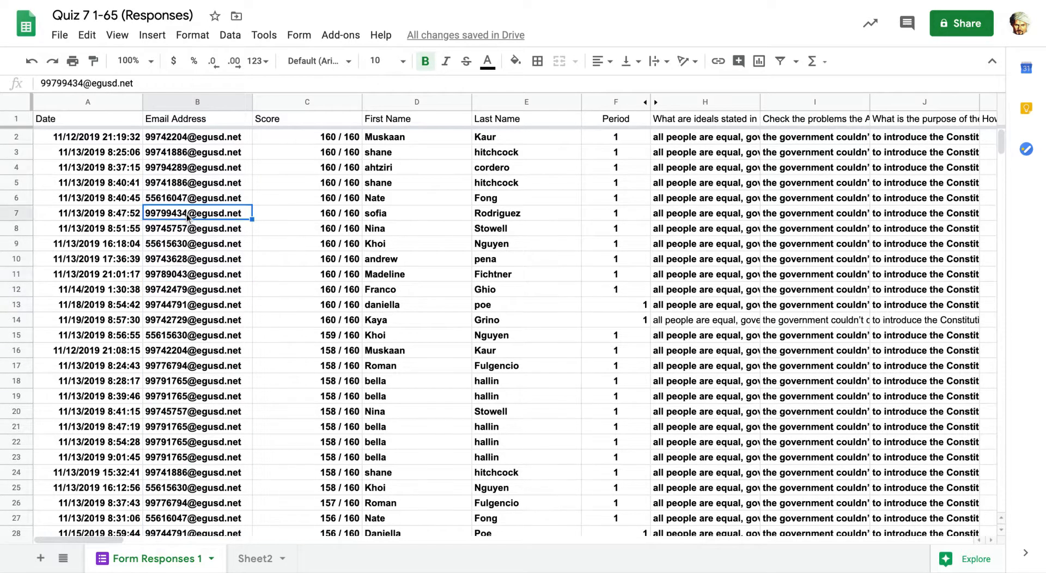
# Hide the Email Address column and unhide it again
pyautogui.click(181, 103)
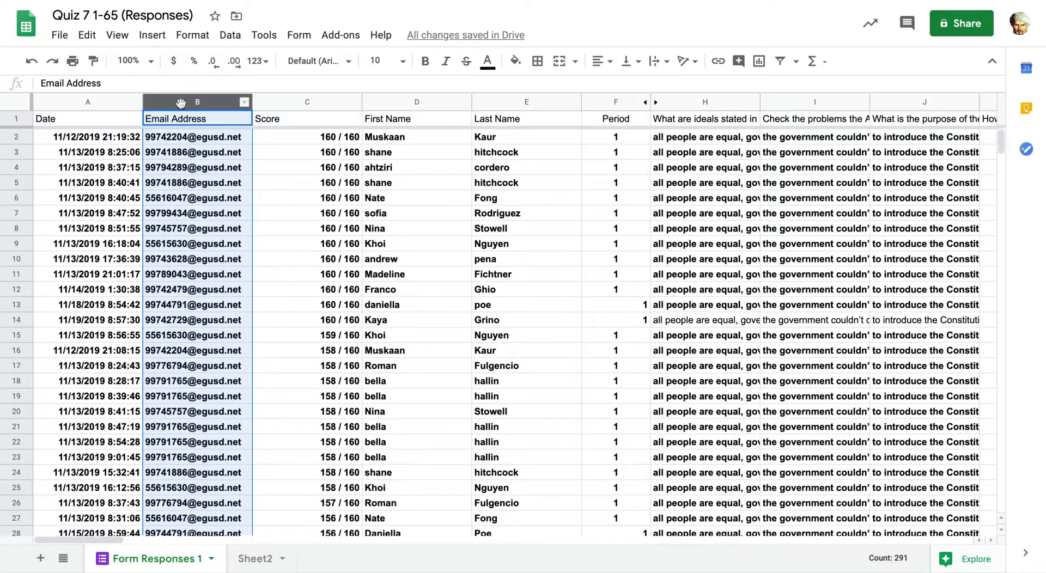
pyautogui.rightClick(182, 103)
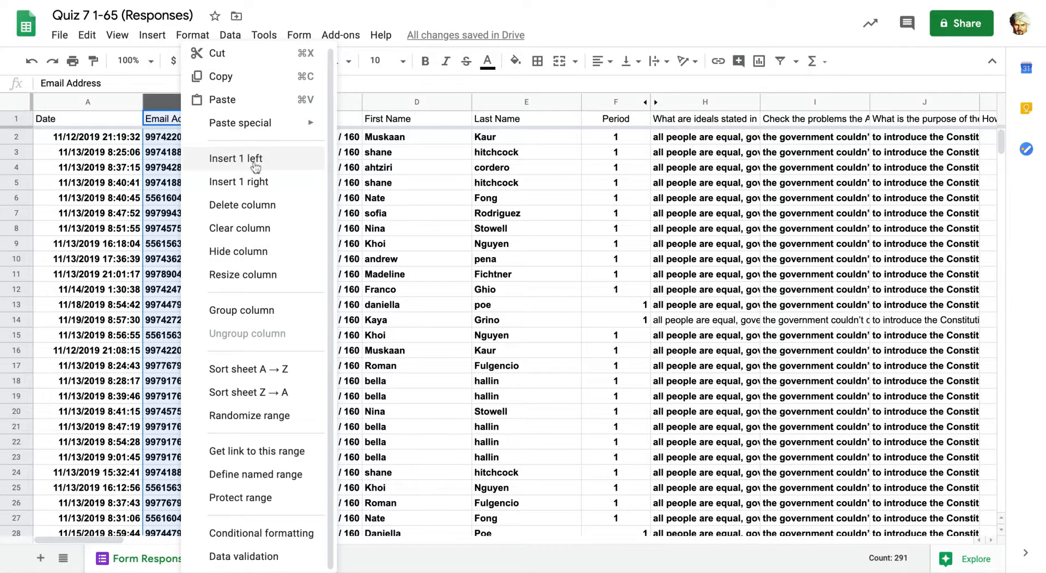
pyautogui.click(256, 254)
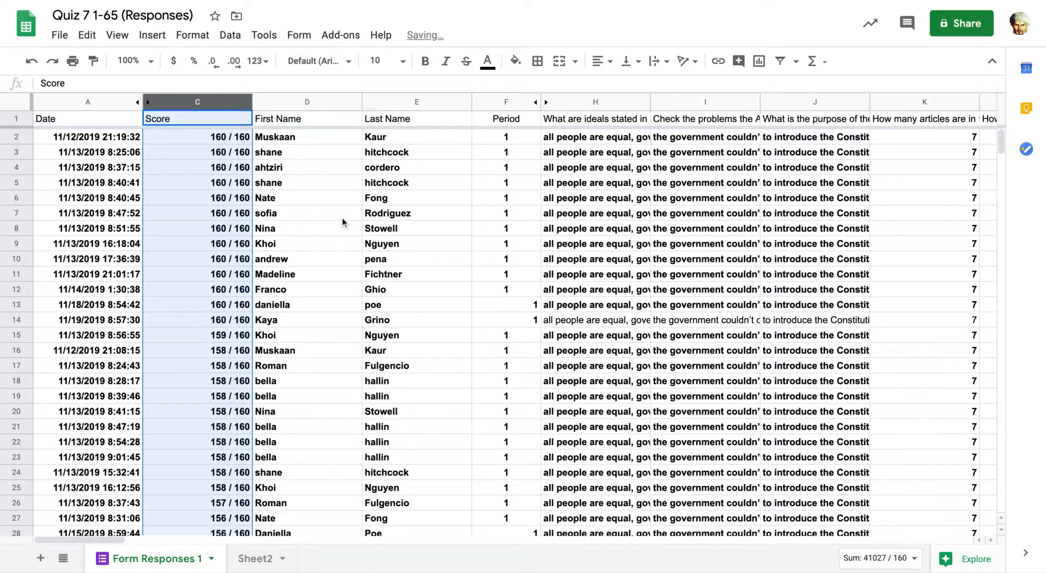
pyautogui.click(344, 218)
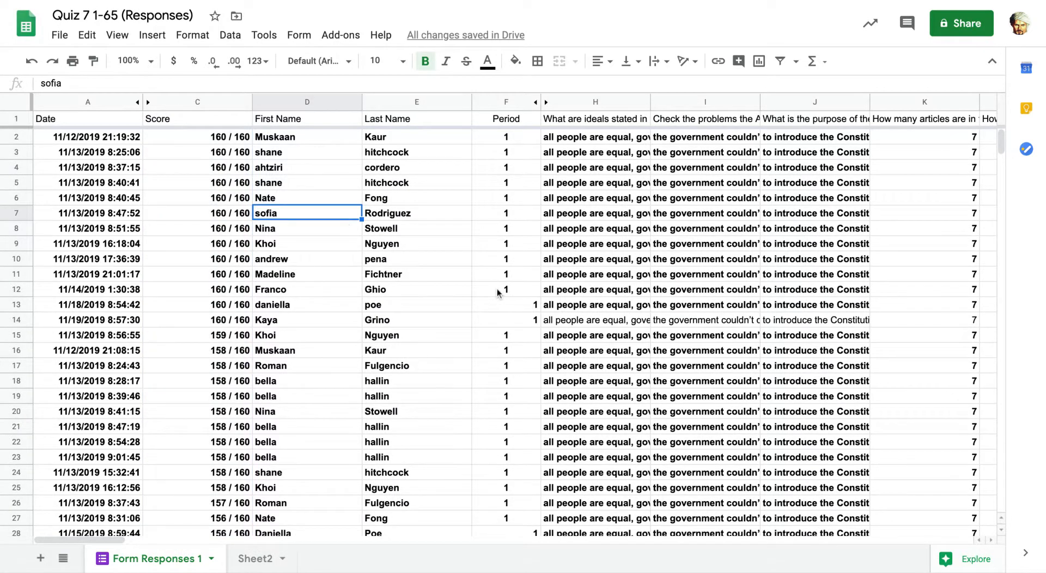
pyautogui.click(456, 274)
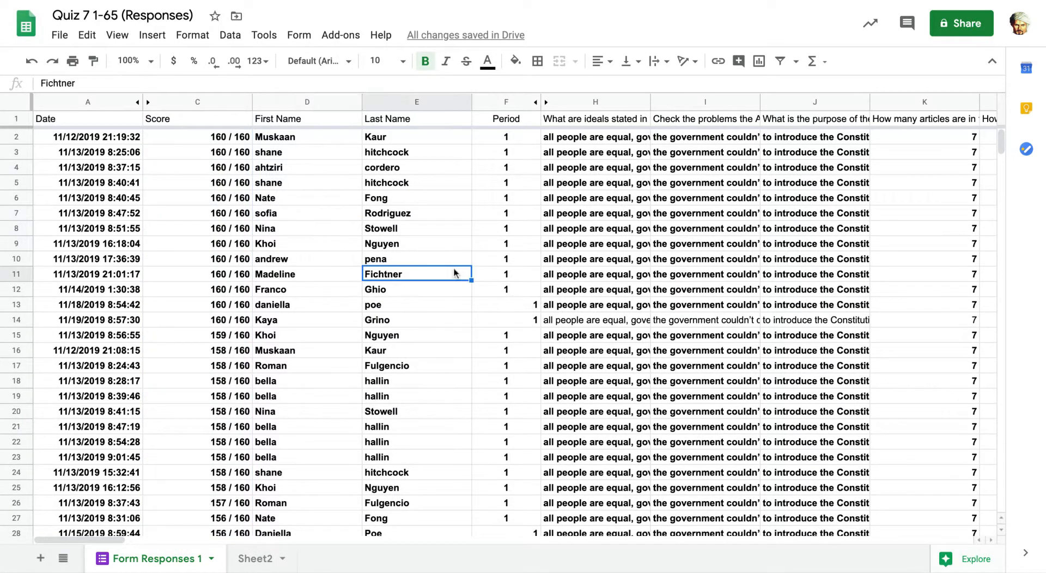
pyautogui.click(149, 103)
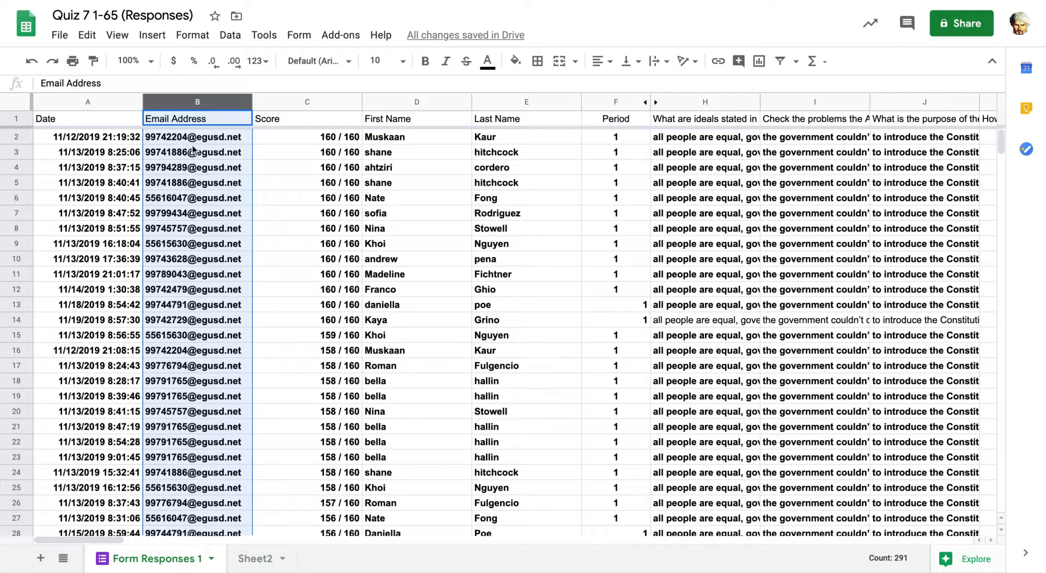
# Hide the Email Address column in the Form Responses 1 sheet
pyautogui.rightClick(172, 101)
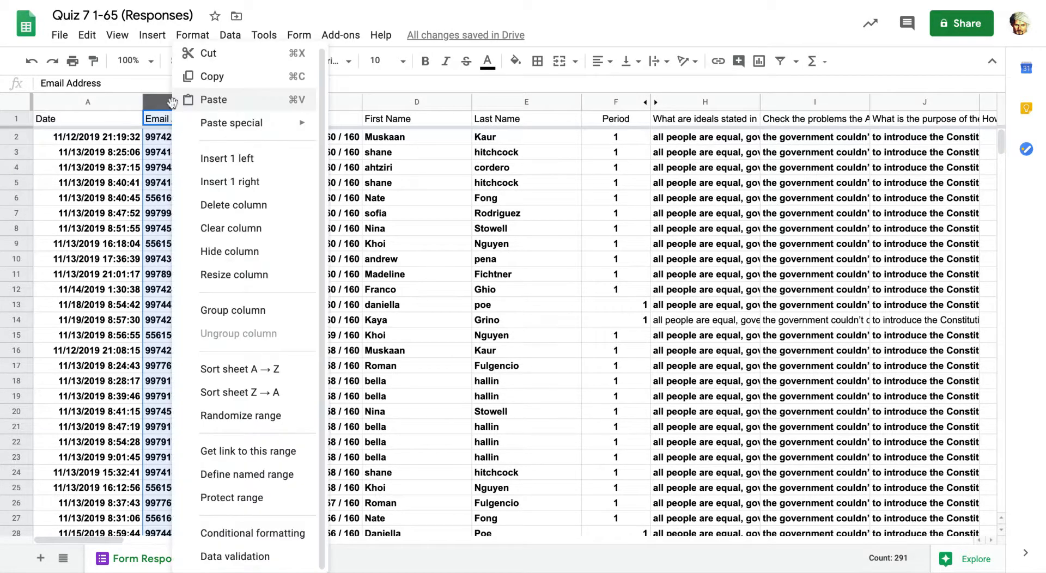
pyautogui.click(247, 251)
pyautogui.click(372, 245)
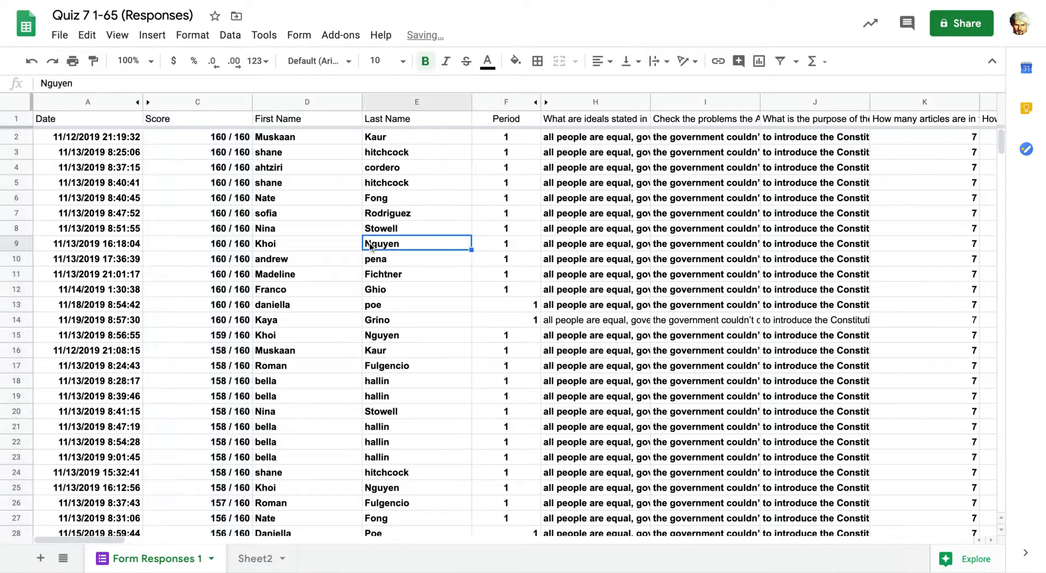
# Resize the Score column with the Fit to data option
pyautogui.click(199, 102)
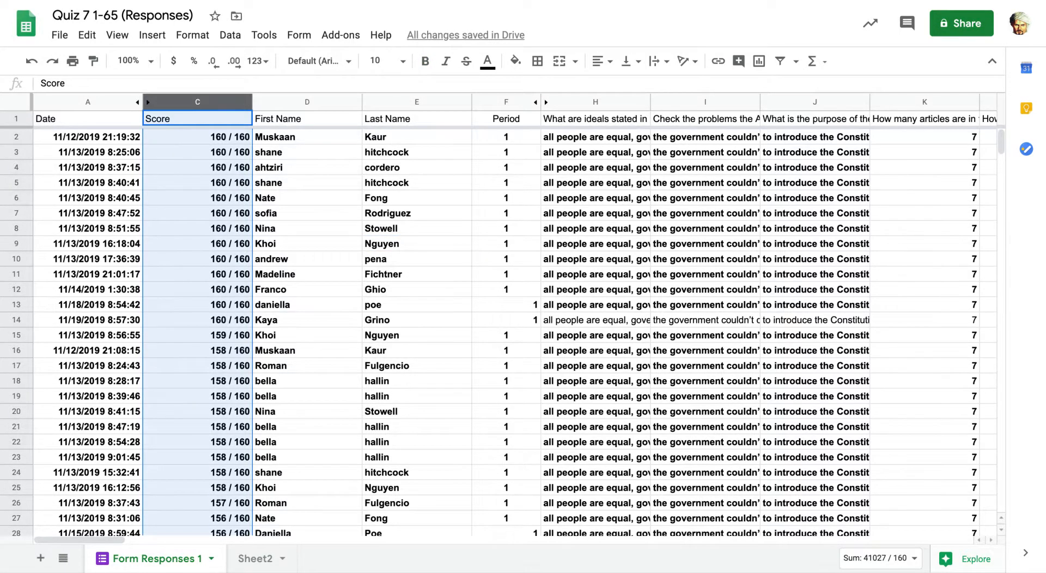
pyautogui.rightClick(198, 102)
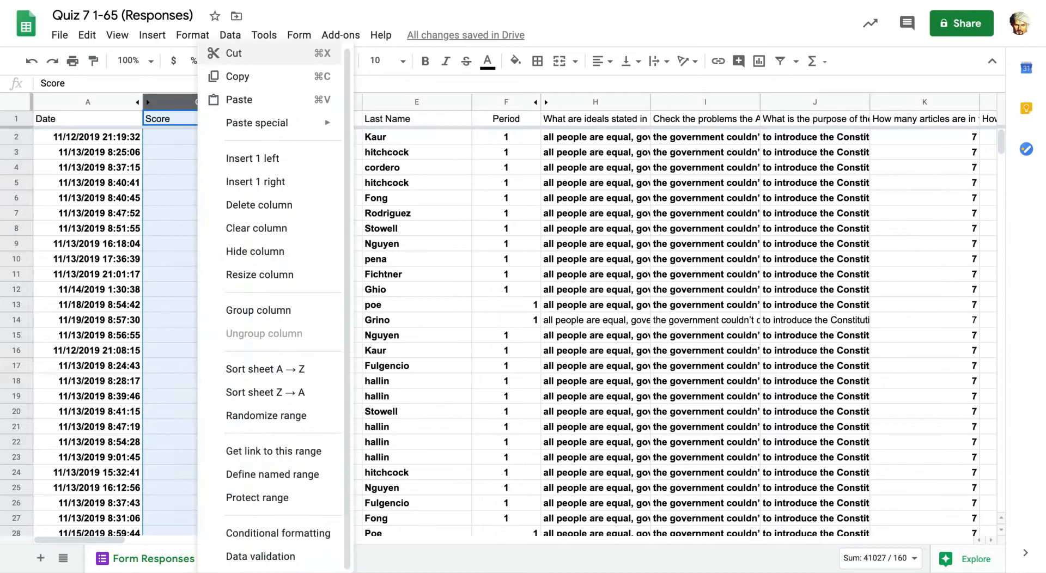
pyautogui.click(260, 275)
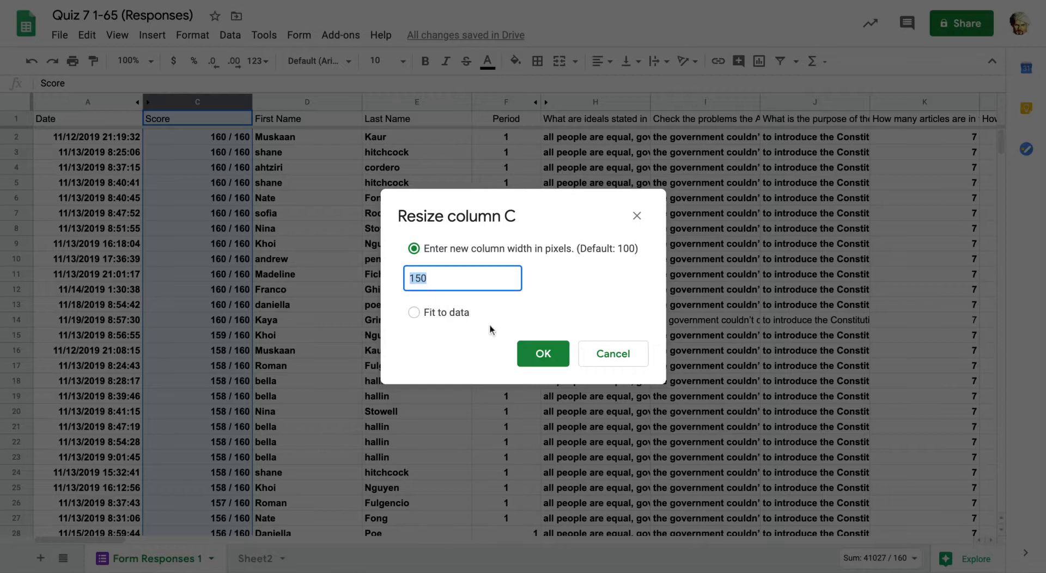
pyautogui.click(414, 312)
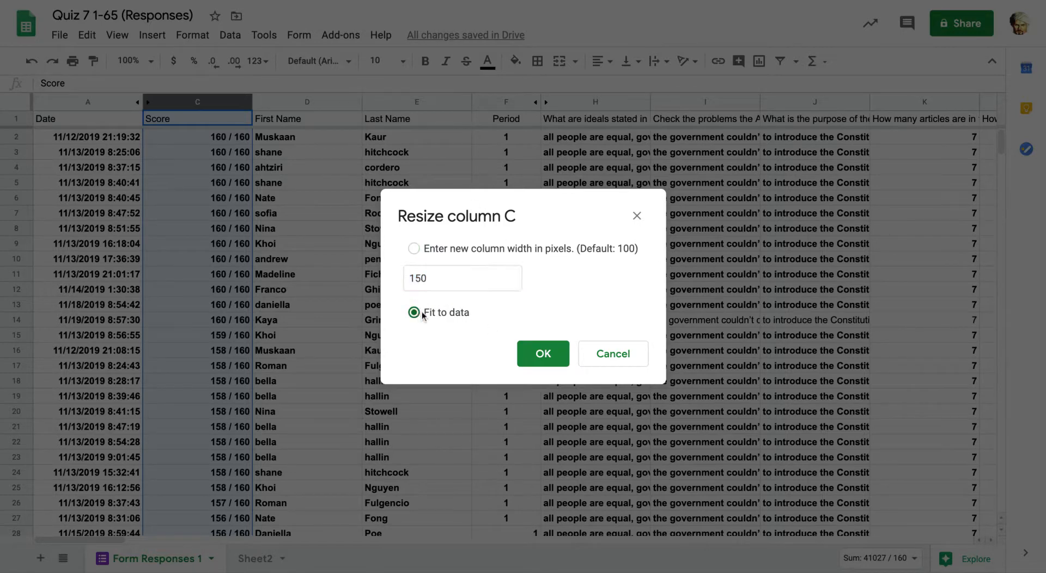
pyautogui.click(543, 354)
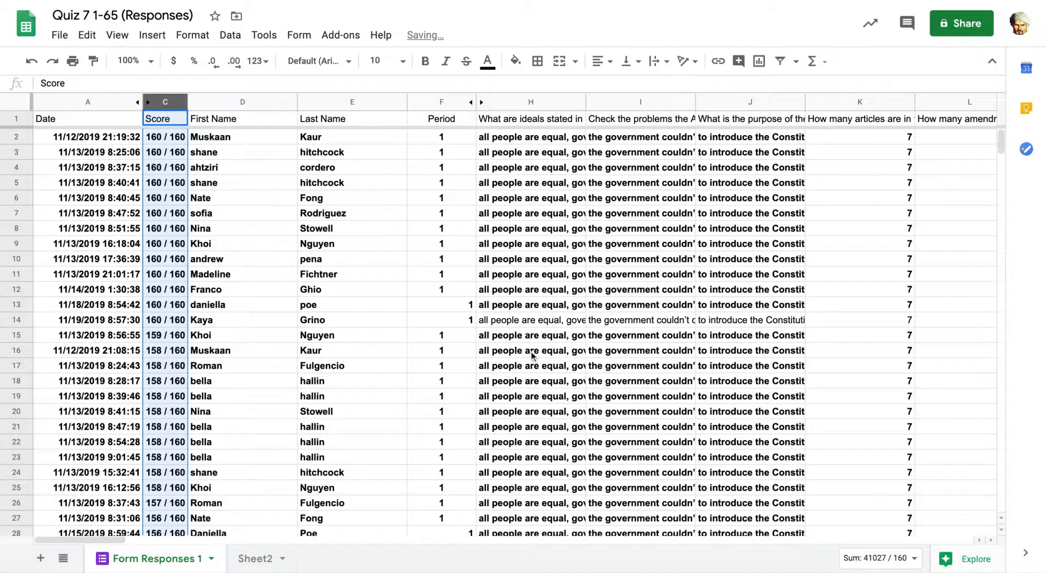
pyautogui.click(306, 247)
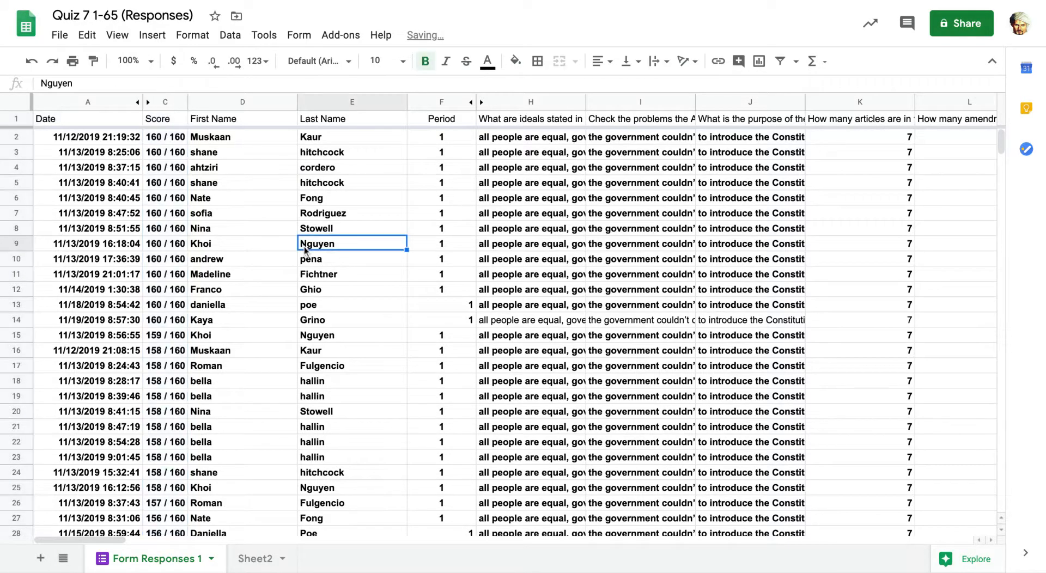
# Widen the Score column by hand and narrow it back until it just fits the scores
pyautogui.click(162, 103)
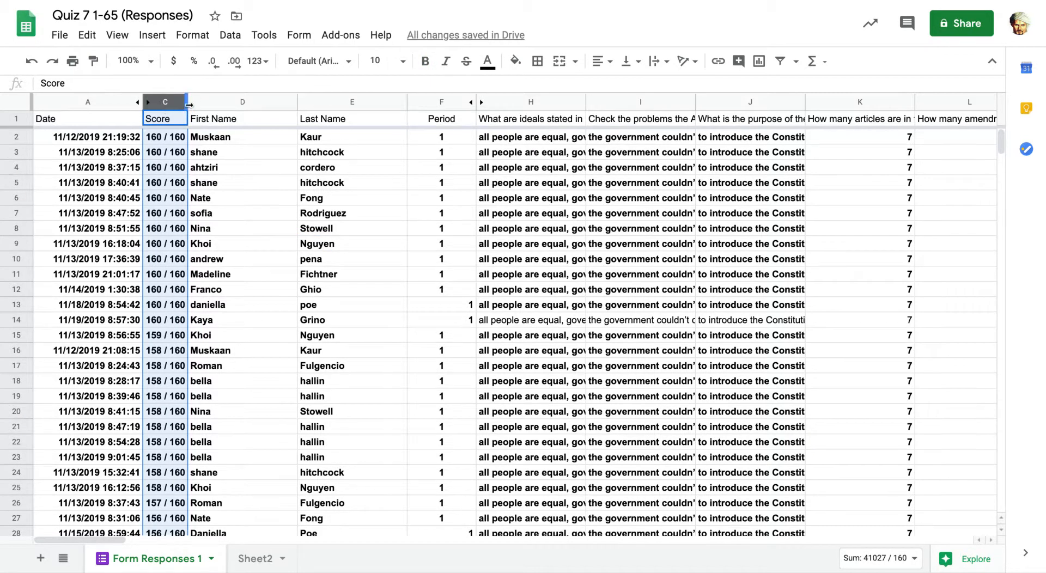
pyautogui.moveTo(186, 104); pyautogui.dragTo(230, 102)
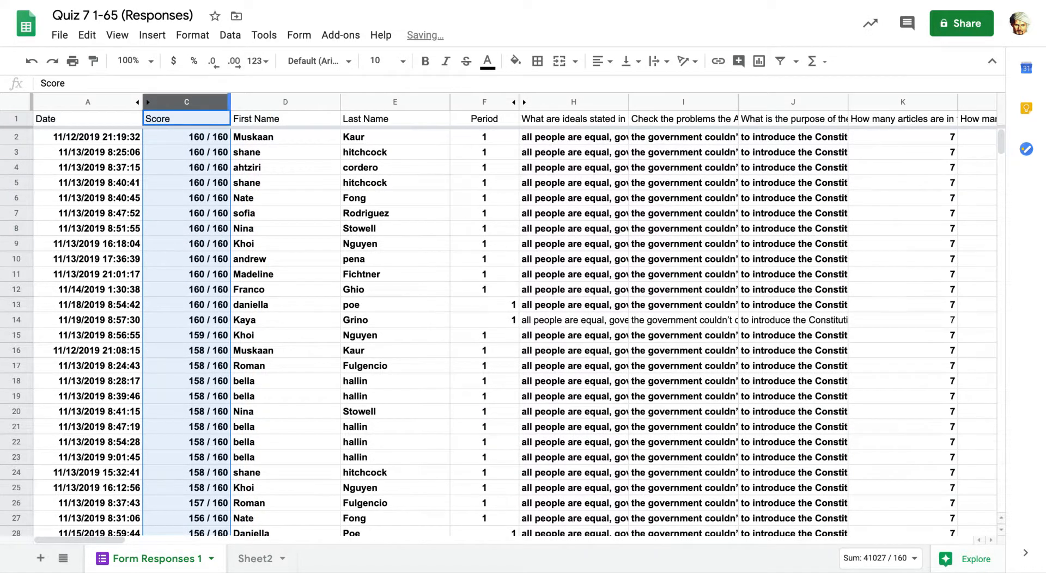
pyautogui.moveTo(229, 102); pyautogui.dragTo(190, 103)
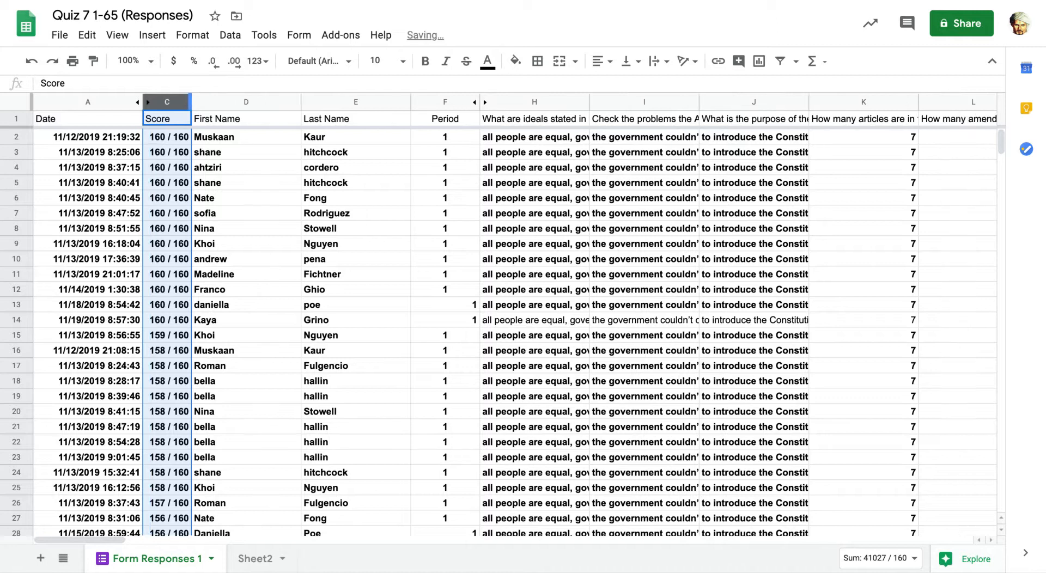
pyautogui.click(230, 202)
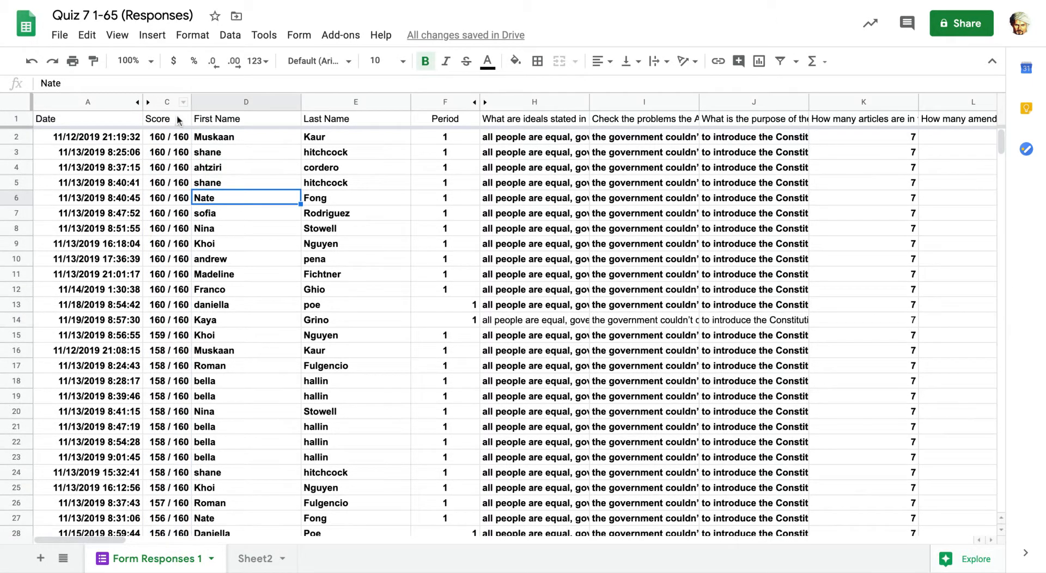
pyautogui.click(229, 102)
pyautogui.rightClick(228, 102)
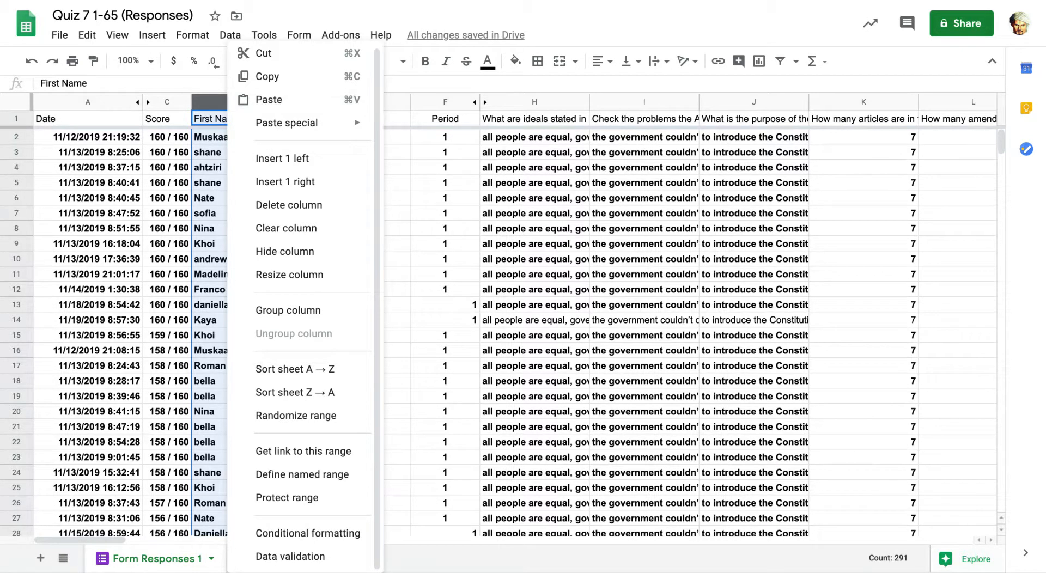
pyautogui.click(173, 104)
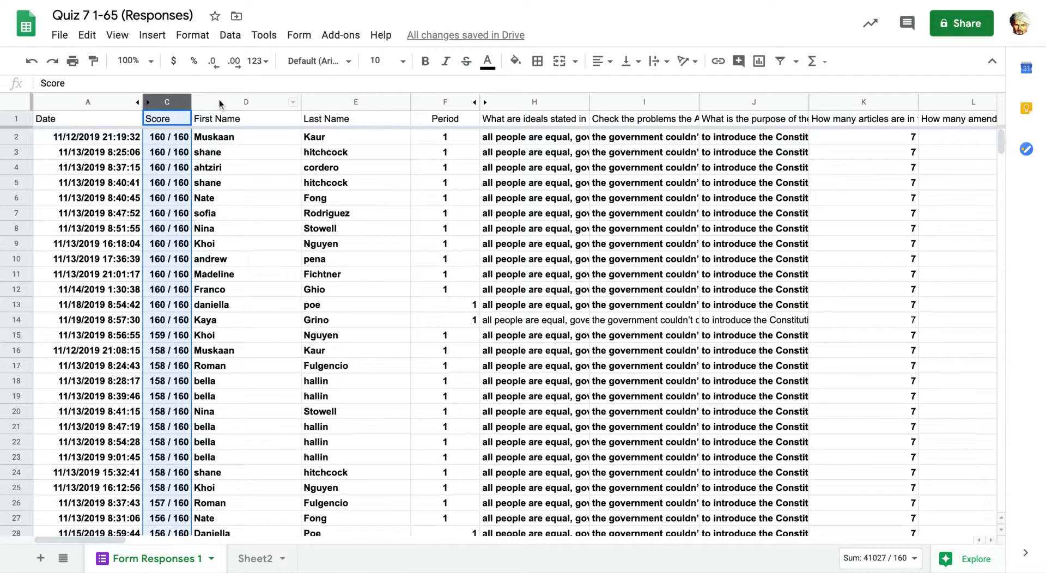
# Resize the First Name column with the Fit to data option
pyautogui.click(229, 104)
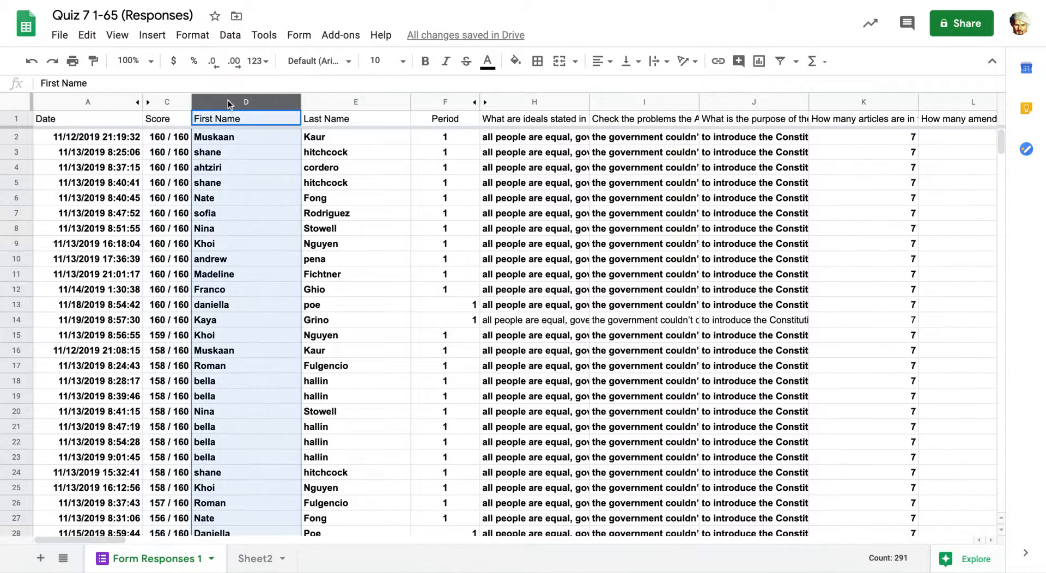
pyautogui.rightClick(229, 104)
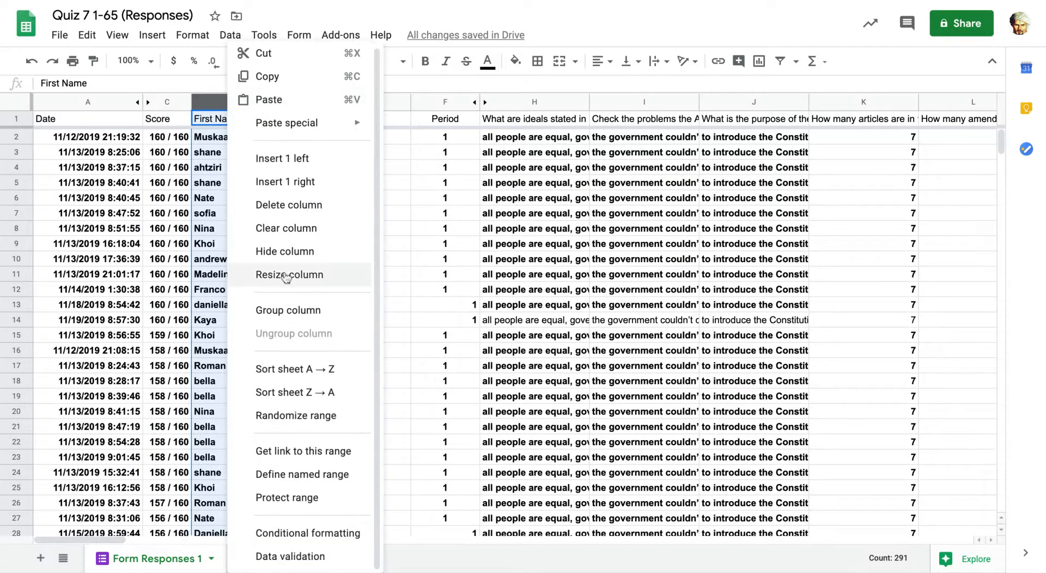
pyautogui.click(286, 275)
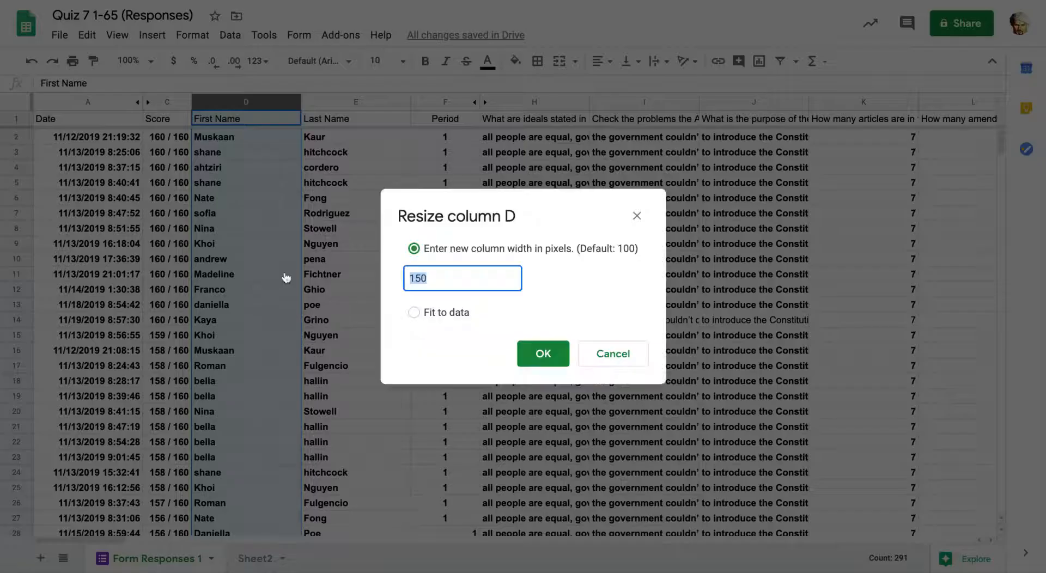
pyautogui.click(415, 314)
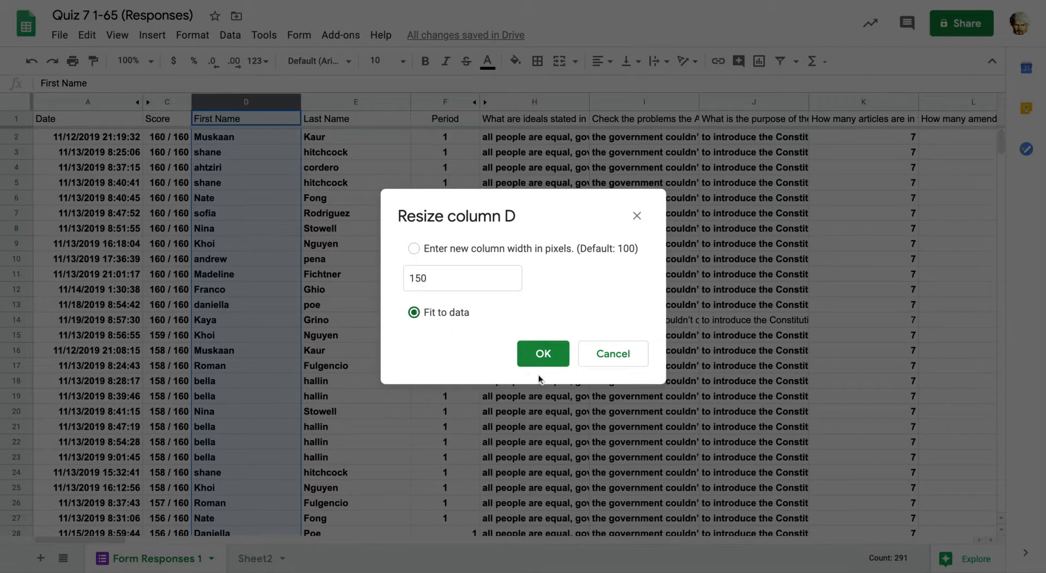
pyautogui.click(544, 358)
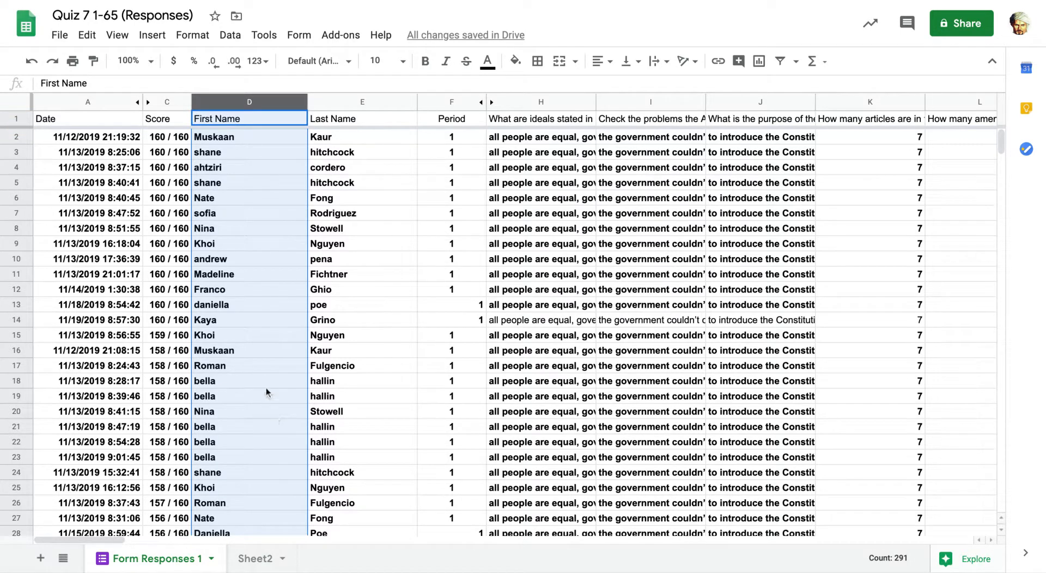
pyautogui.click(389, 203)
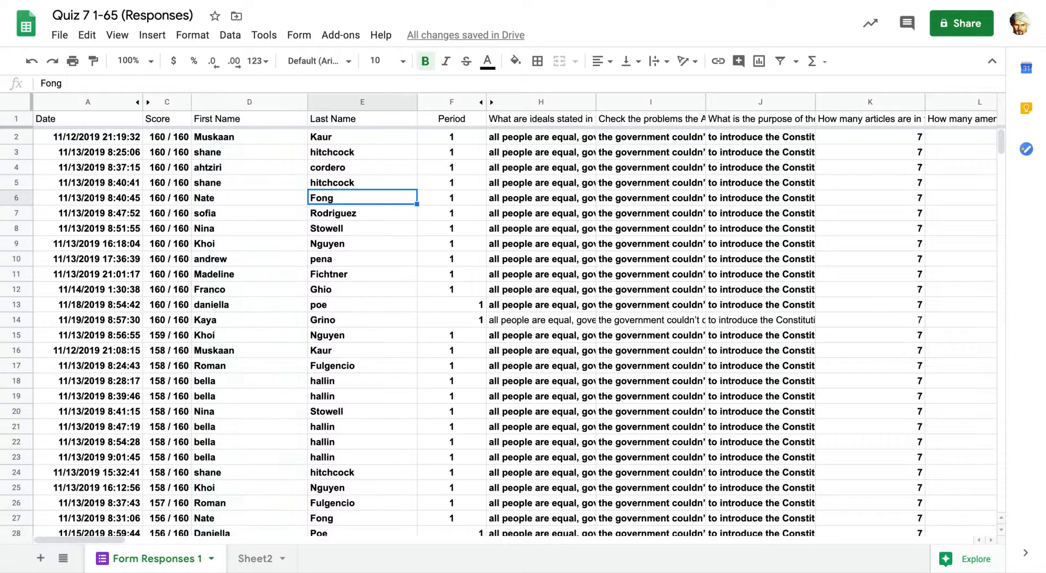
pyautogui.press('Right')
pyautogui.press('Right')
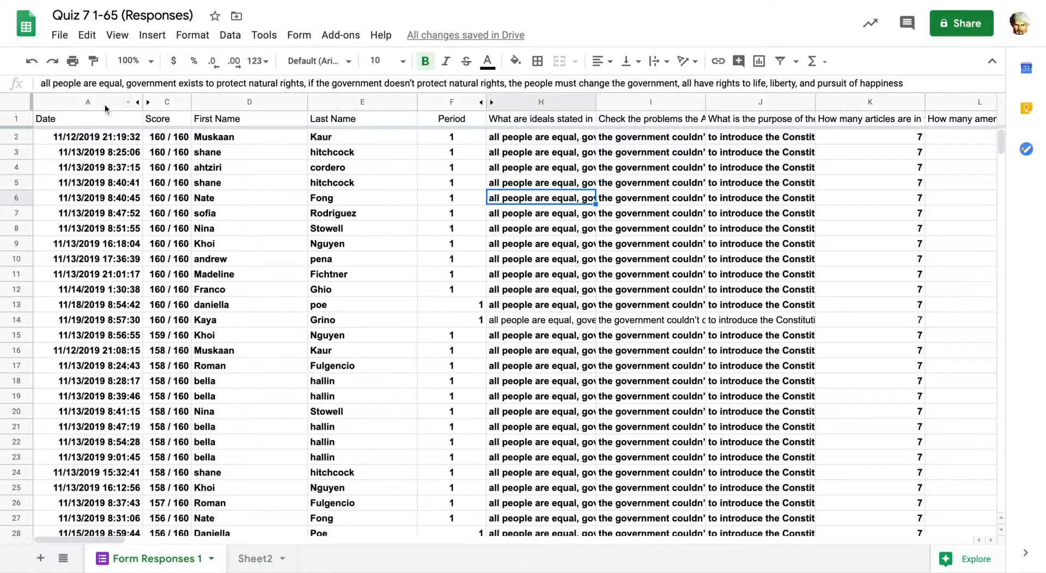
pyautogui.click(153, 197)
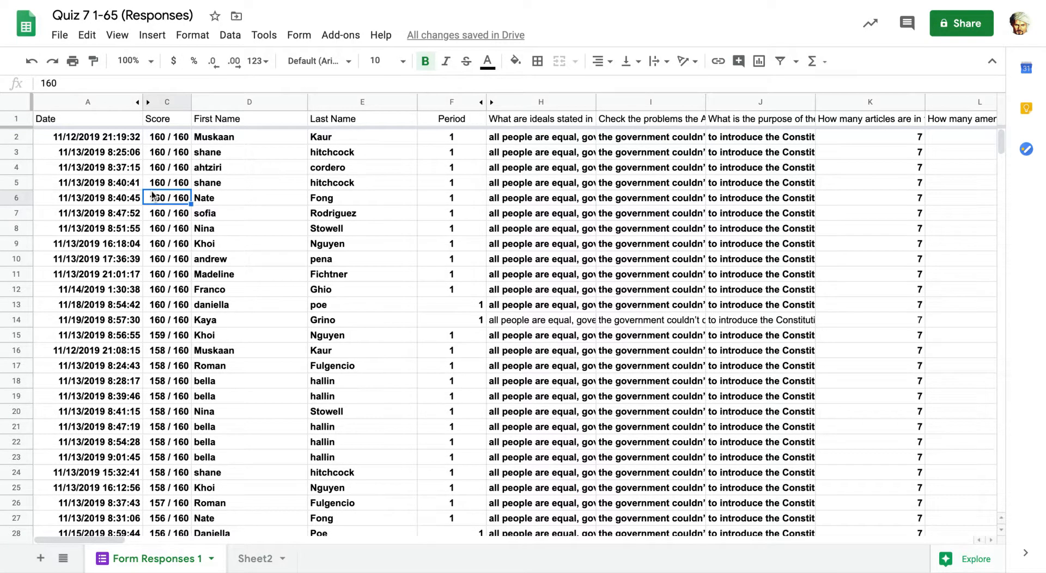
pyautogui.click(12, 105)
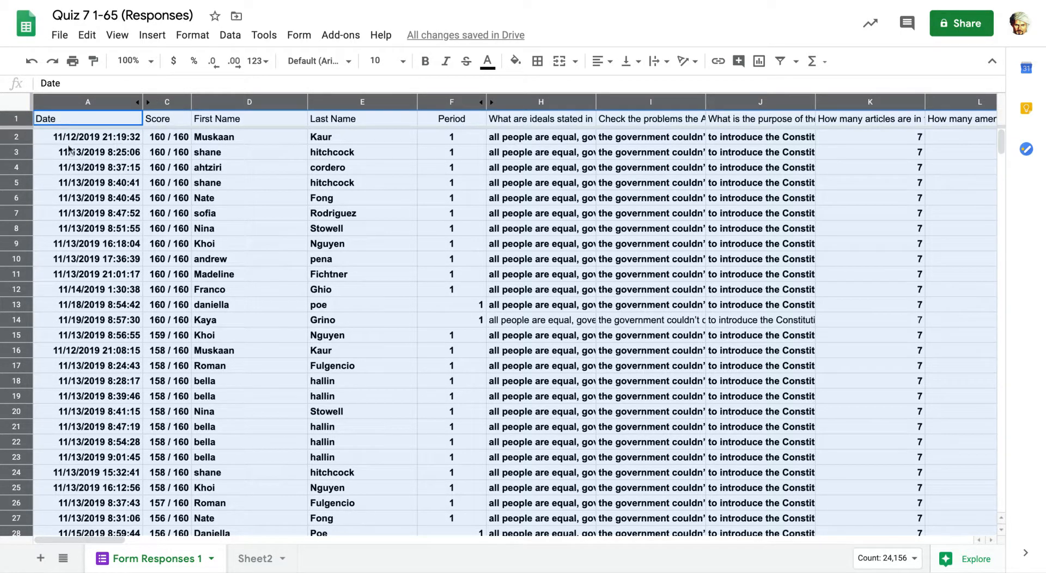
pyautogui.click(23, 173)
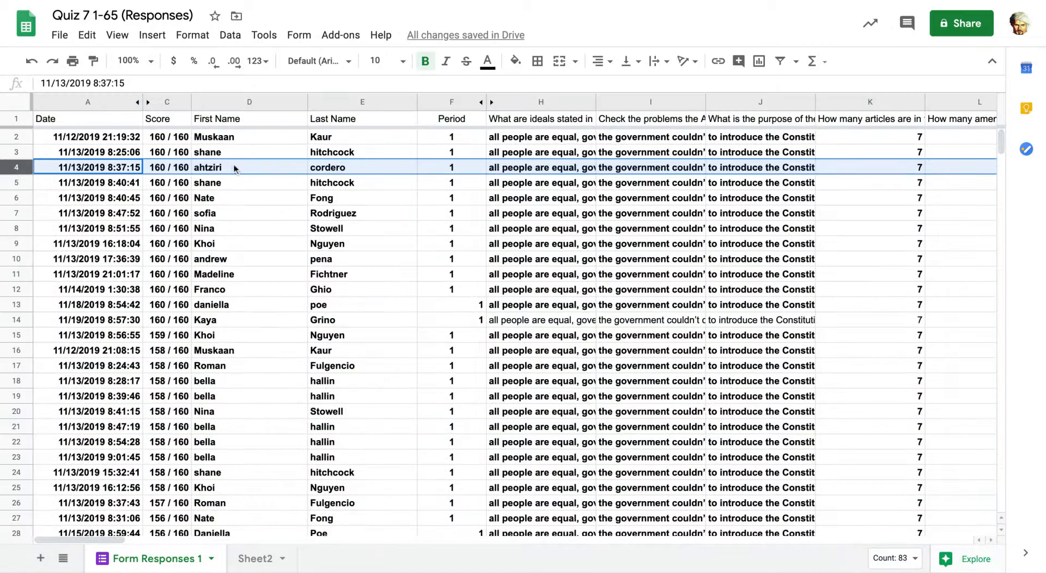
pyautogui.click(243, 104)
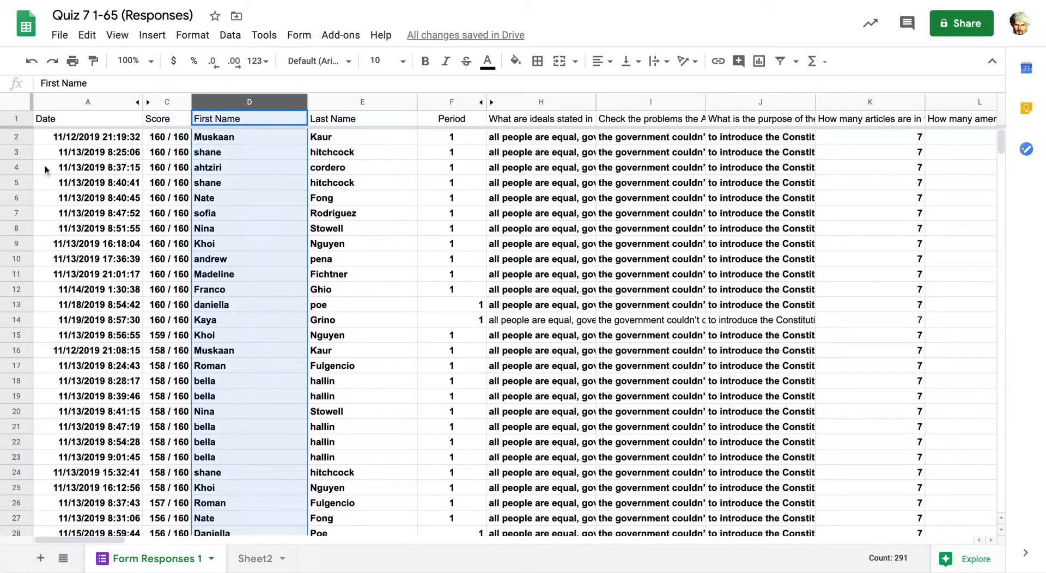
# Set up a range sort of the whole Form Responses 1 sheet, with a header row and Period A → Z as the first sort column
pyautogui.click(19, 105)
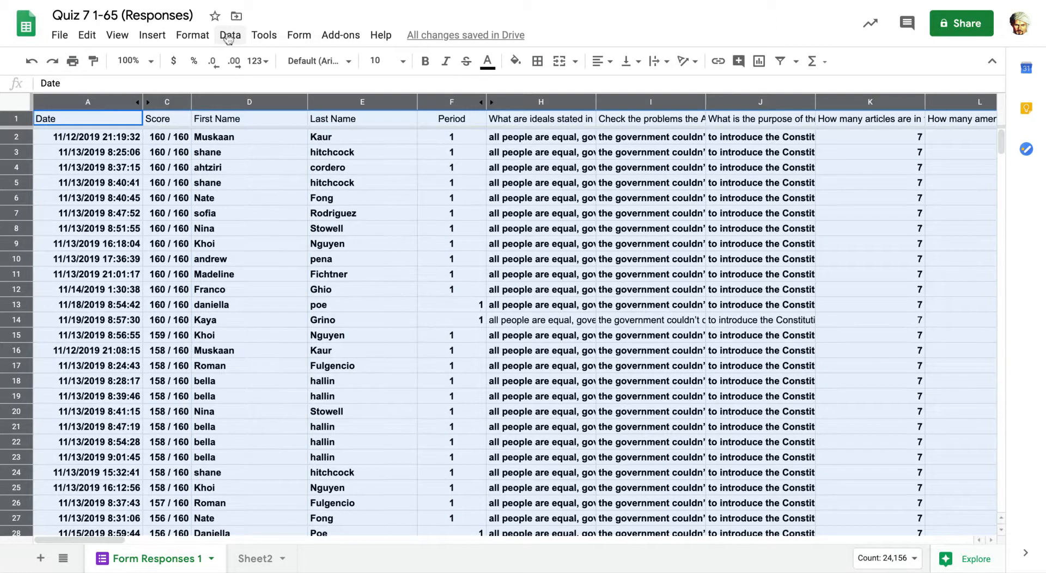
pyautogui.click(228, 37)
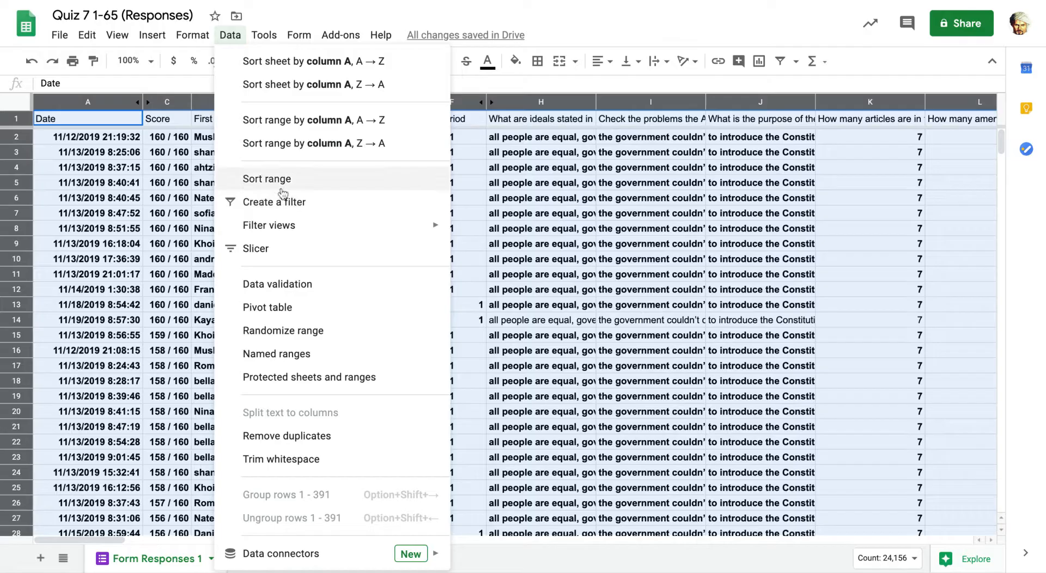
pyautogui.click(290, 190)
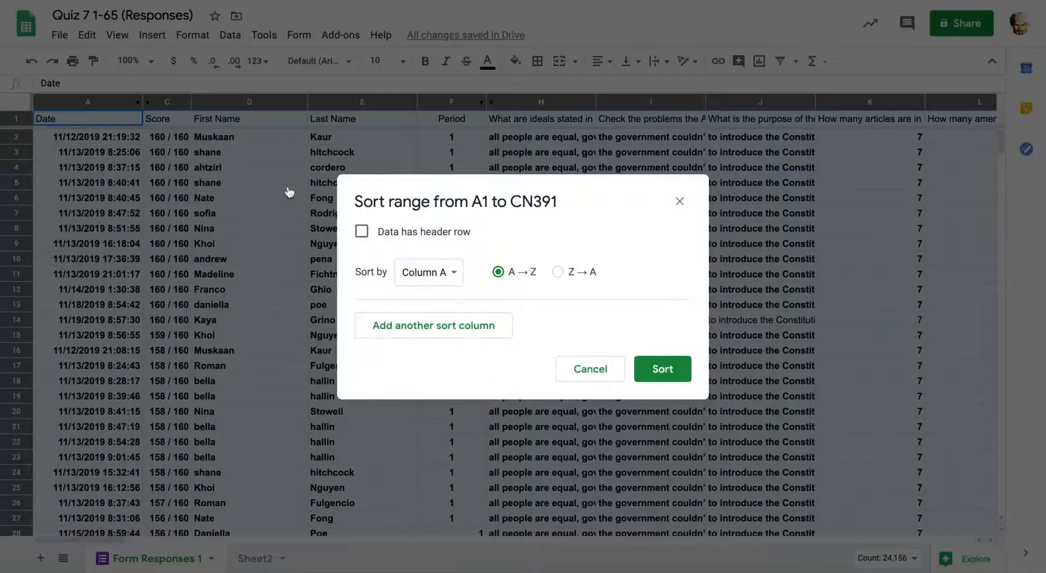
pyautogui.click(363, 233)
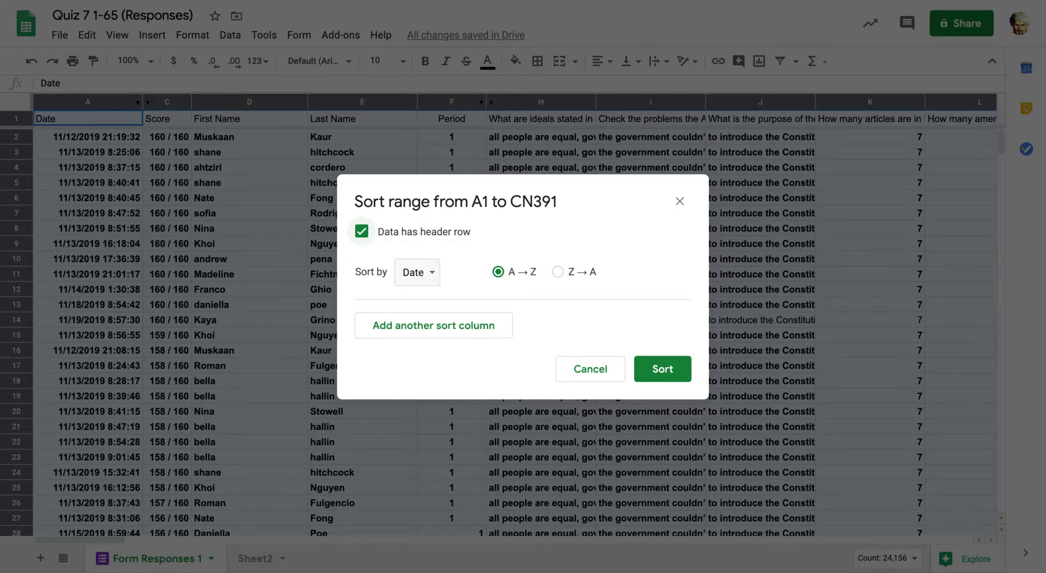
pyautogui.click(417, 272)
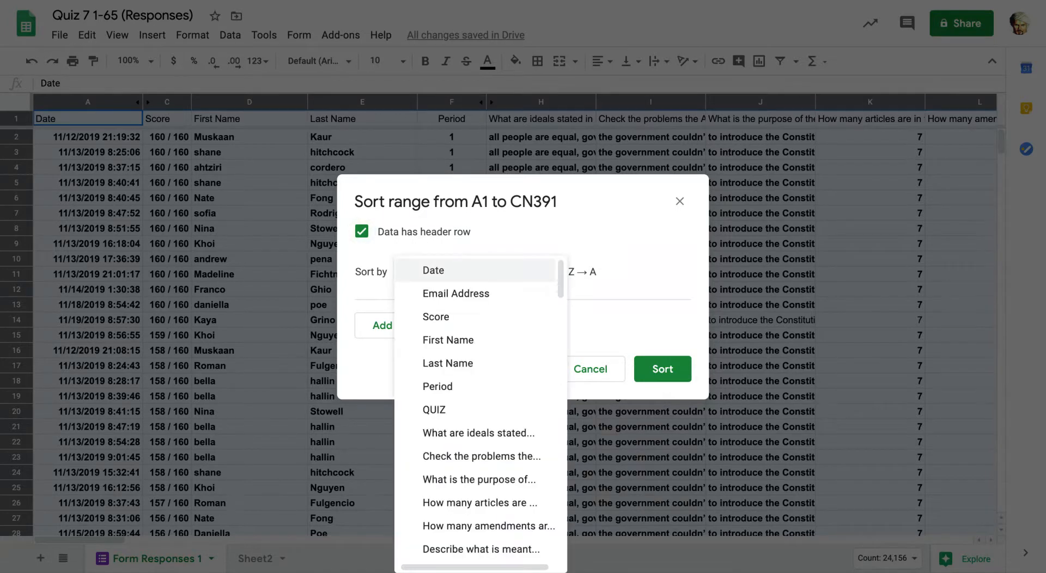
pyautogui.click(443, 395)
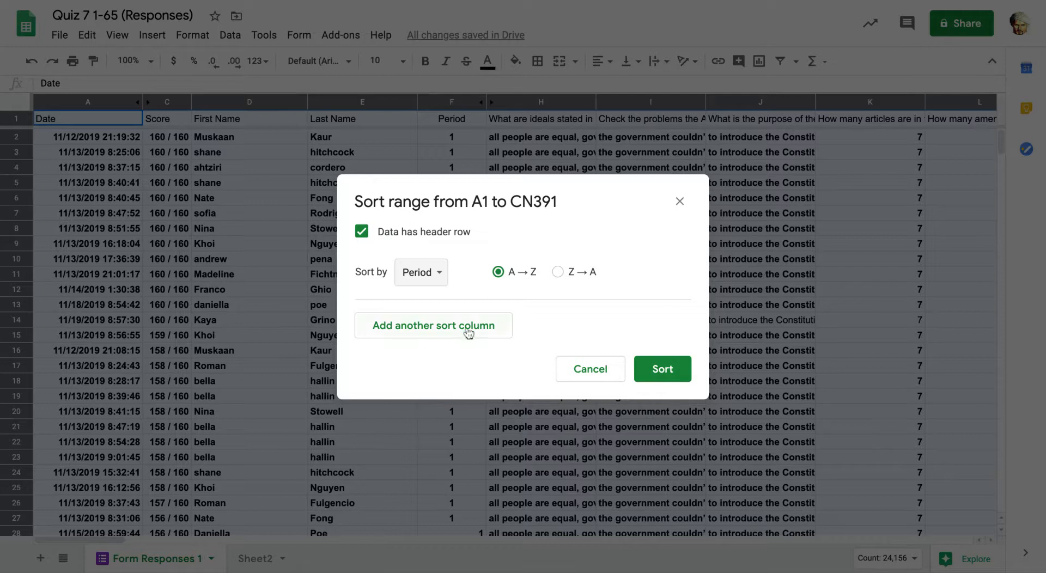
# Add Date in Z → A order as the second and only other sort column, and sort the sheet
pyautogui.click(469, 329)
pyautogui.click(430, 327)
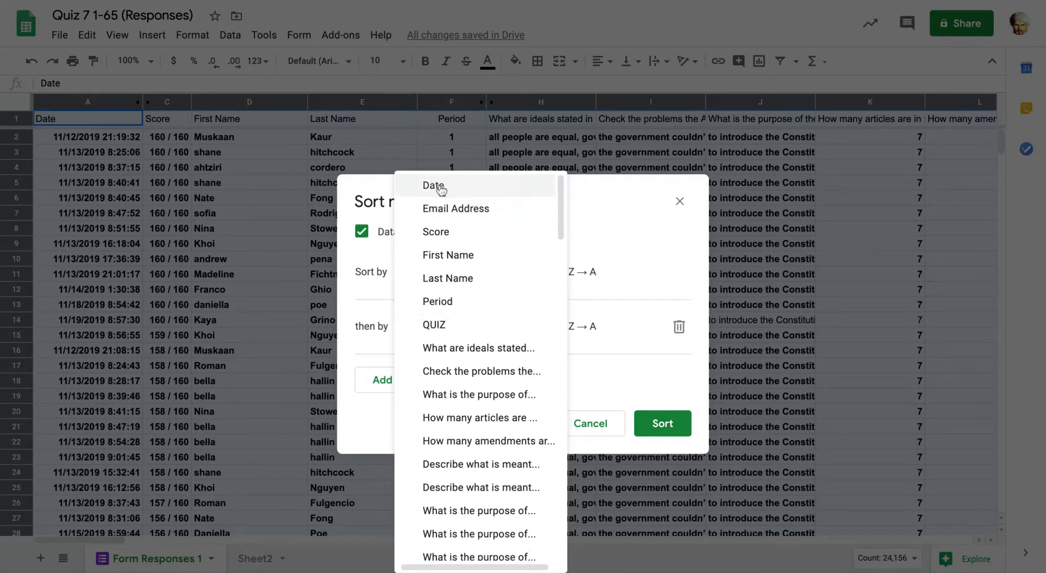
pyautogui.click(440, 186)
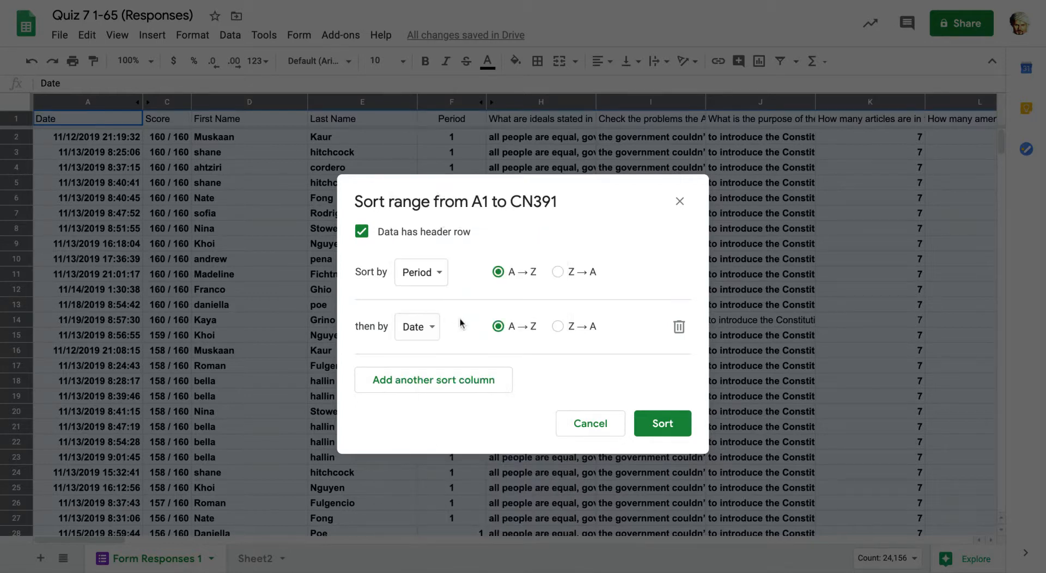
pyautogui.click(557, 327)
pyautogui.click(450, 381)
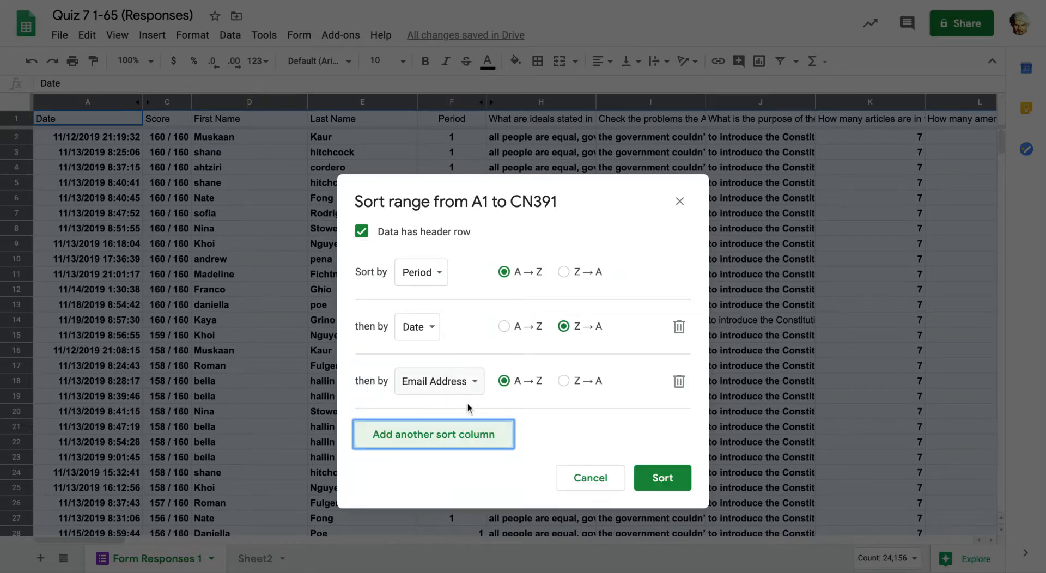
pyautogui.click(679, 383)
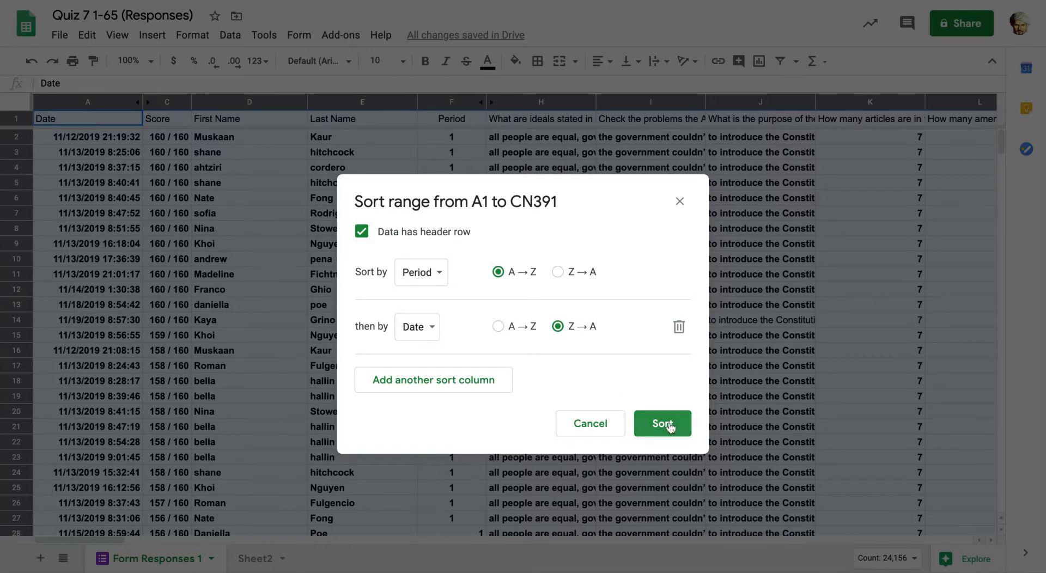
pyautogui.click(670, 428)
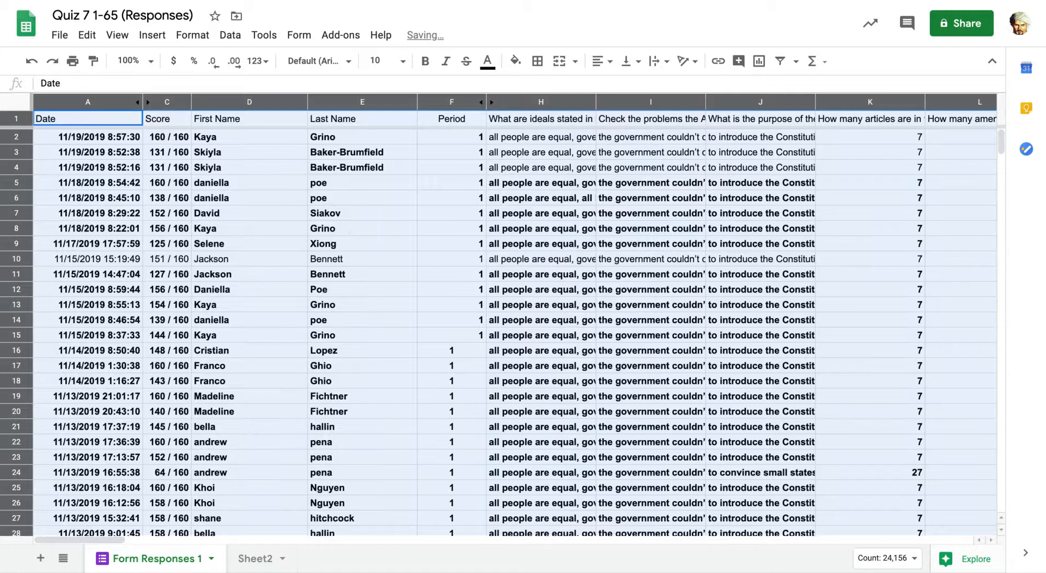
# Examine the order of the dates and scores within Period 1 in the sorted responses
pyautogui.click(360, 229)
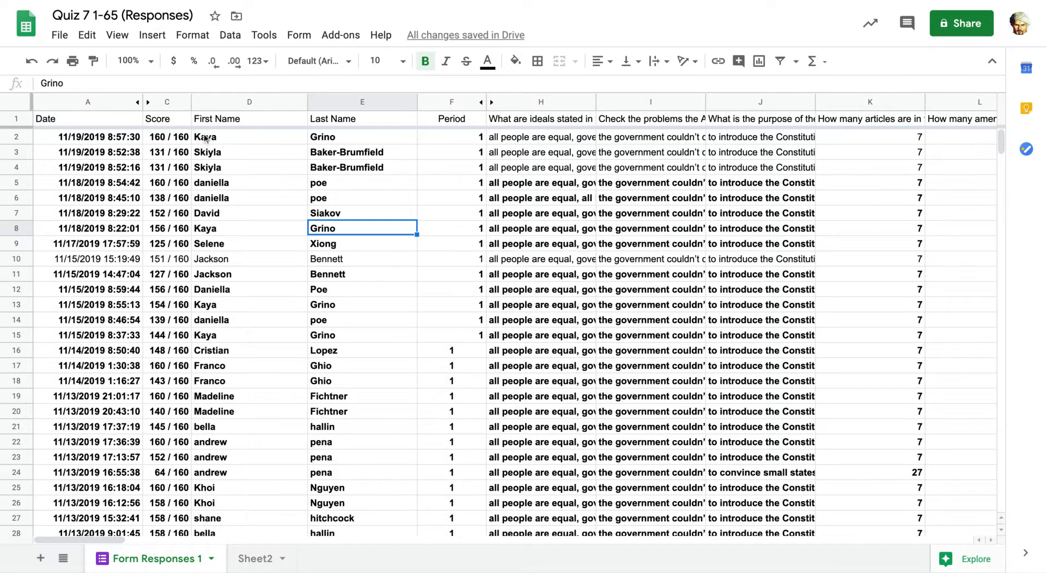
pyautogui.click(128, 143)
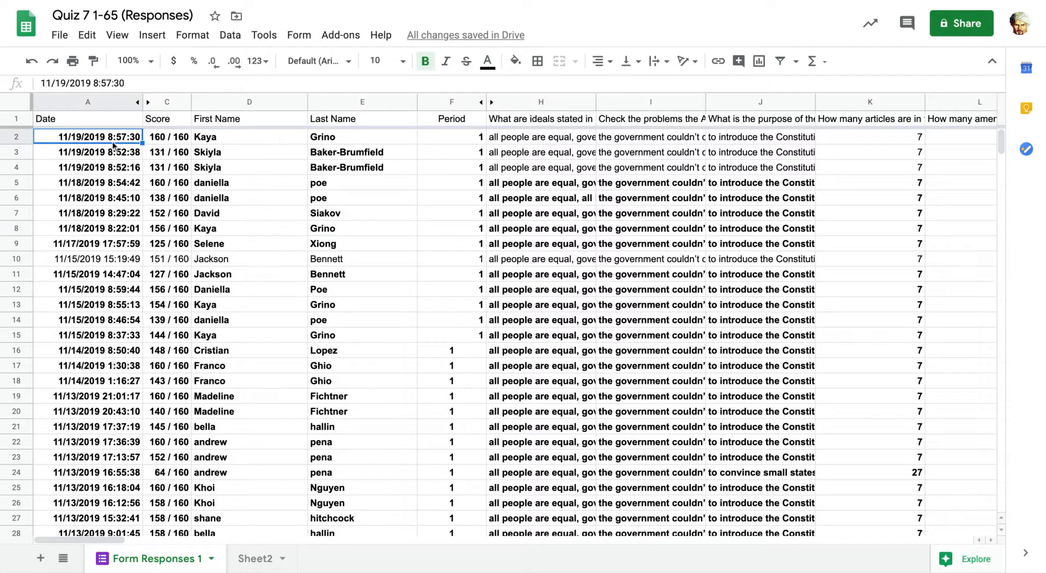
pyautogui.click(86, 155)
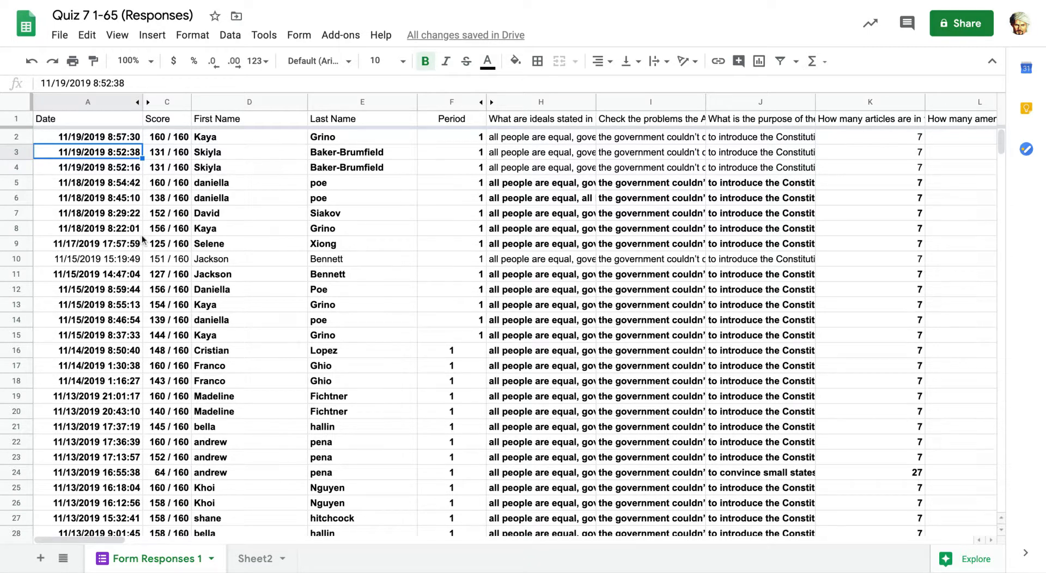
pyautogui.click(134, 276)
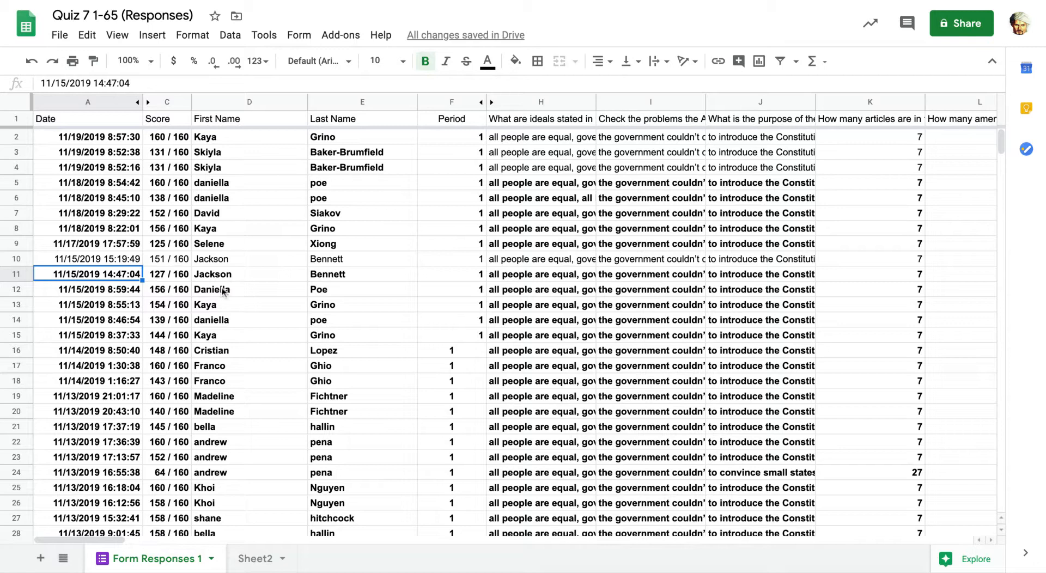
pyautogui.click(234, 351)
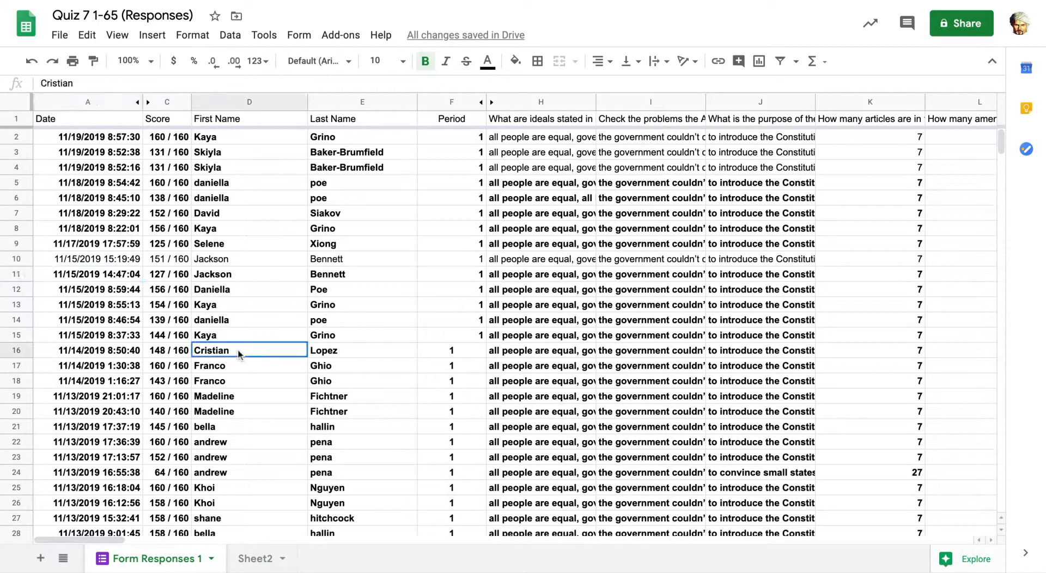
pyautogui.click(149, 277)
pyautogui.scroll(-3, 261, 314)
pyautogui.scroll(3, 261, 314)
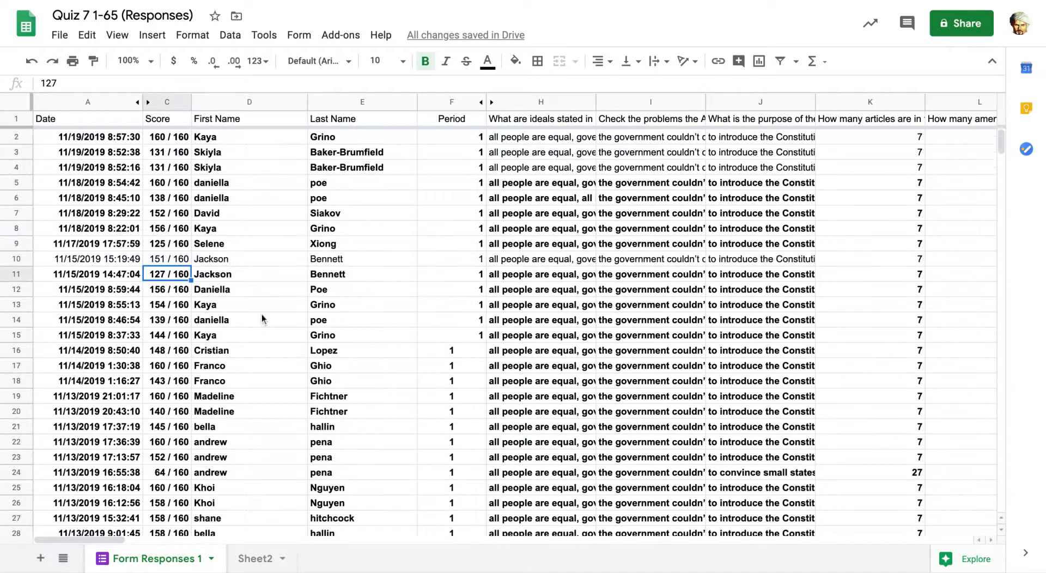
# Set up another range sort of the whole sheet, with a header row and Score as the first sort column
pyautogui.click(19, 104)
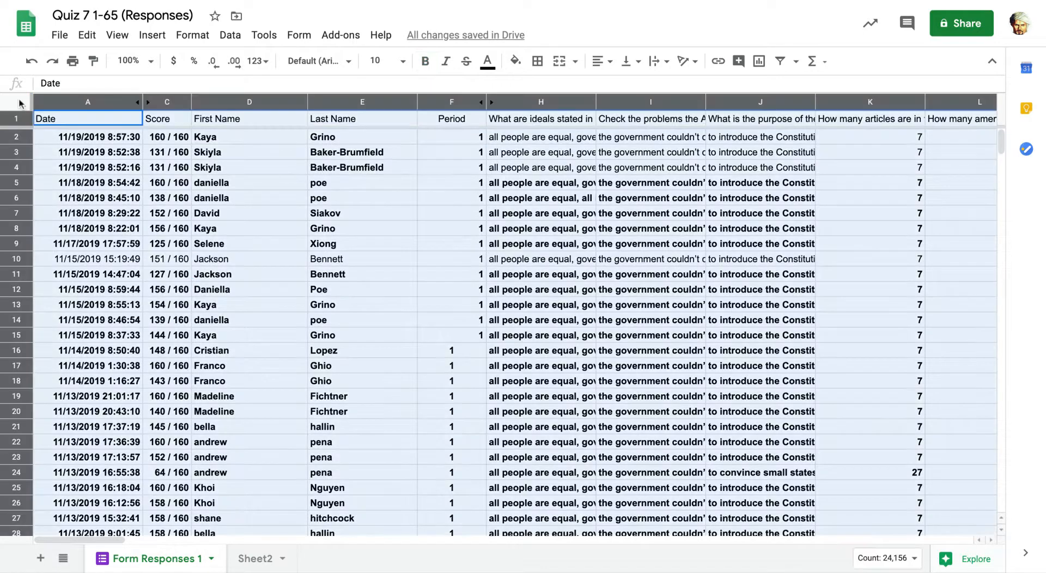
pyautogui.click(230, 36)
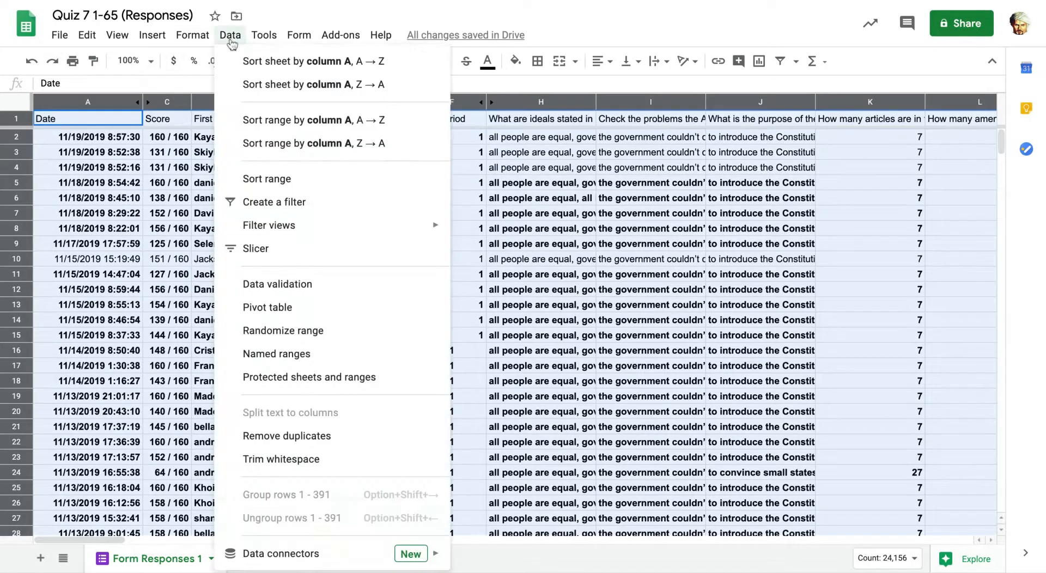
pyautogui.click(264, 179)
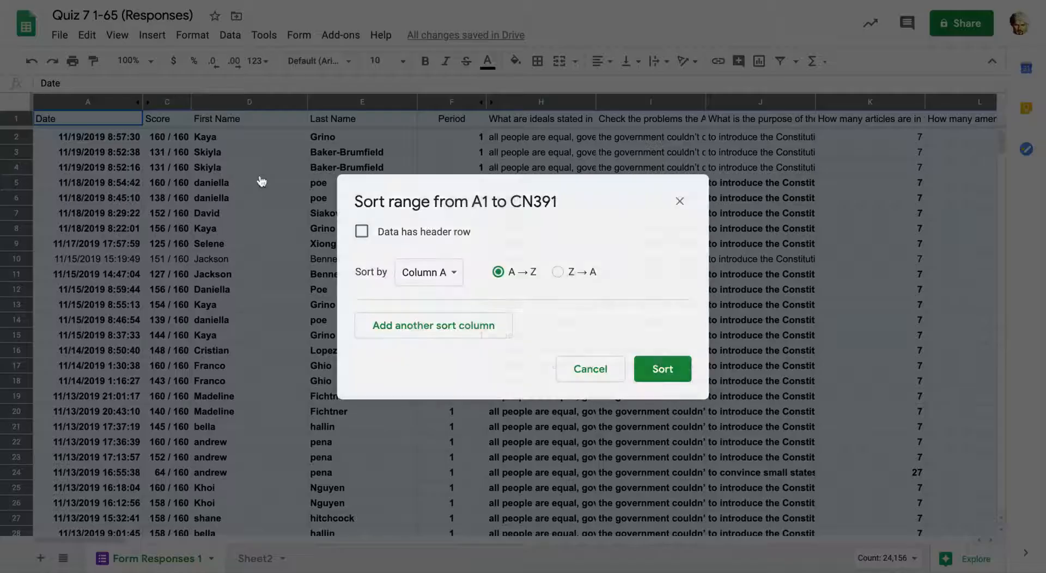
pyautogui.click(362, 232)
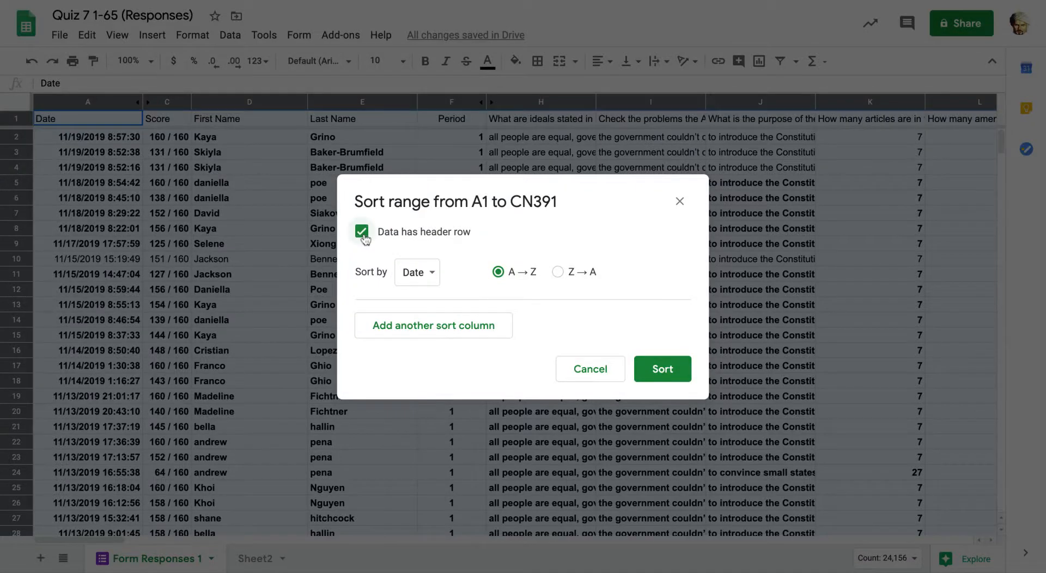
pyautogui.click(434, 275)
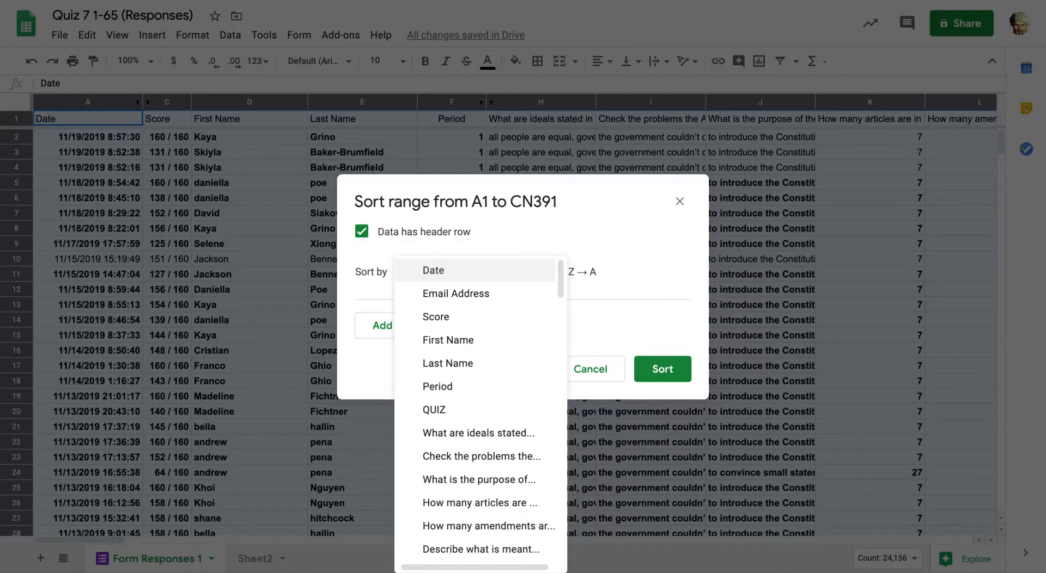
pyautogui.click(441, 318)
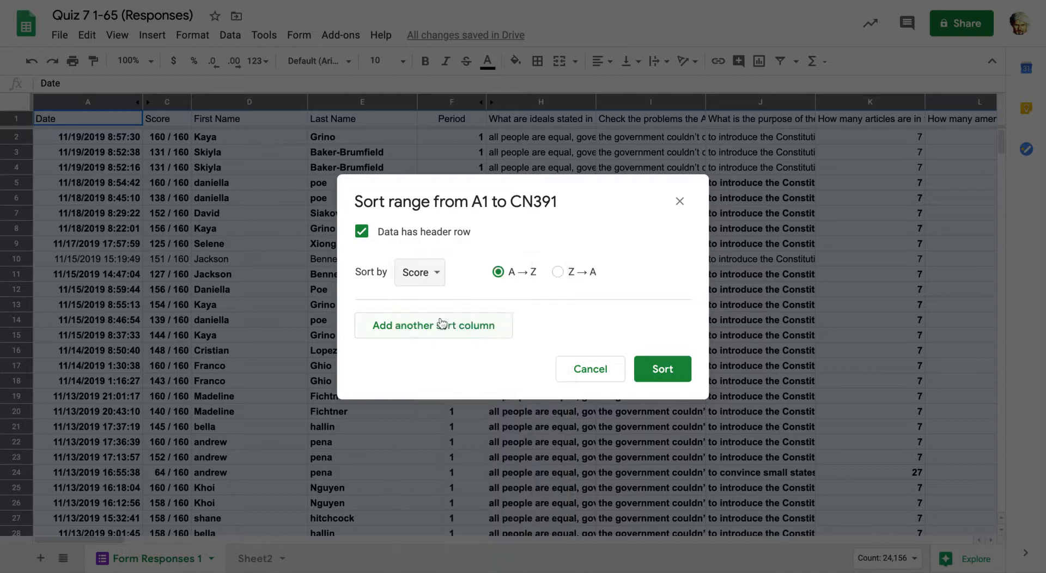
# Add Period as the second sort column and Last Name as the third in the range sort
pyautogui.click(472, 332)
pyautogui.click(463, 333)
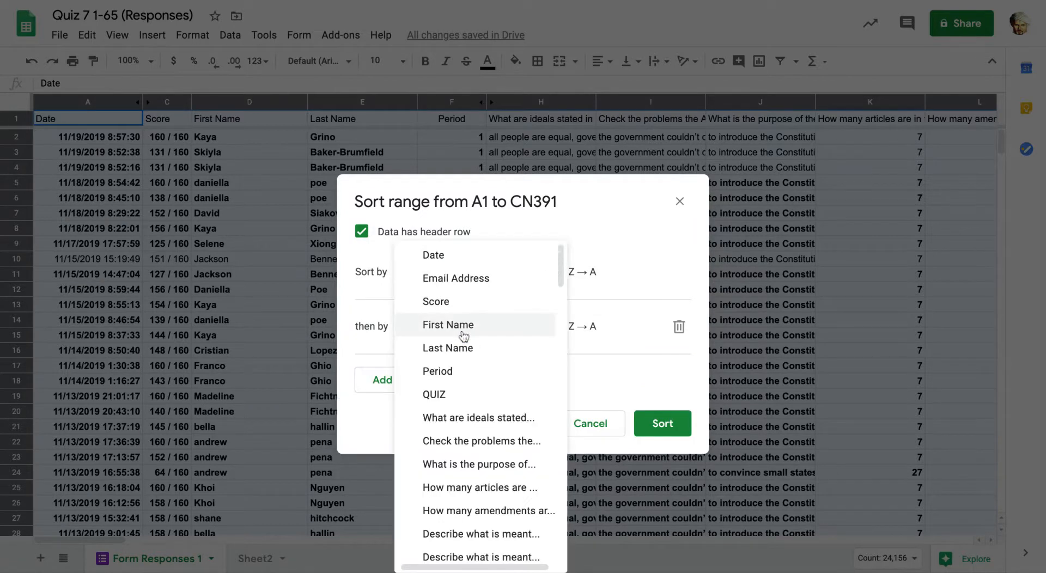
pyautogui.click(455, 371)
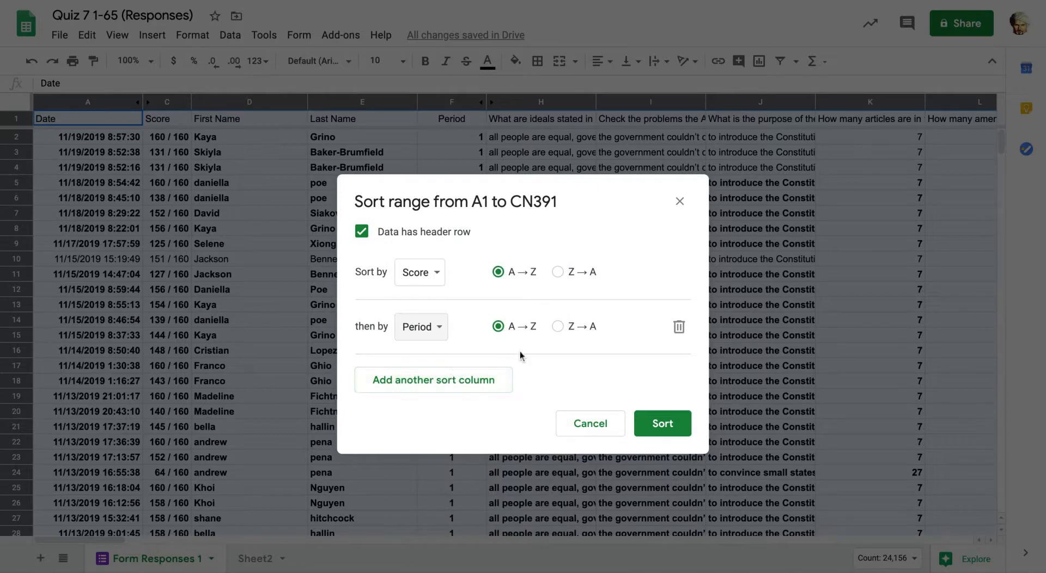
pyautogui.click(500, 384)
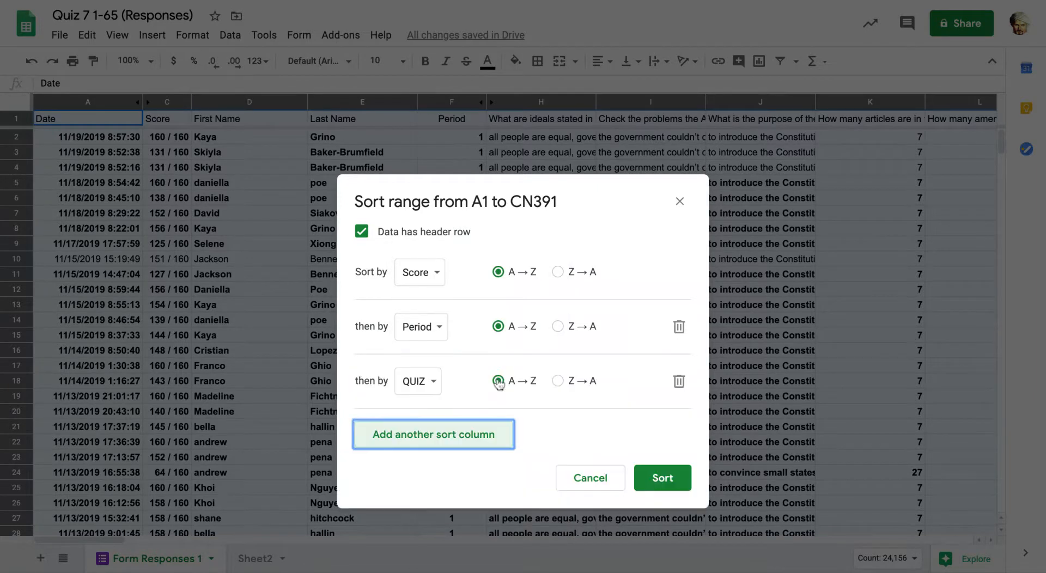
pyautogui.click(432, 382)
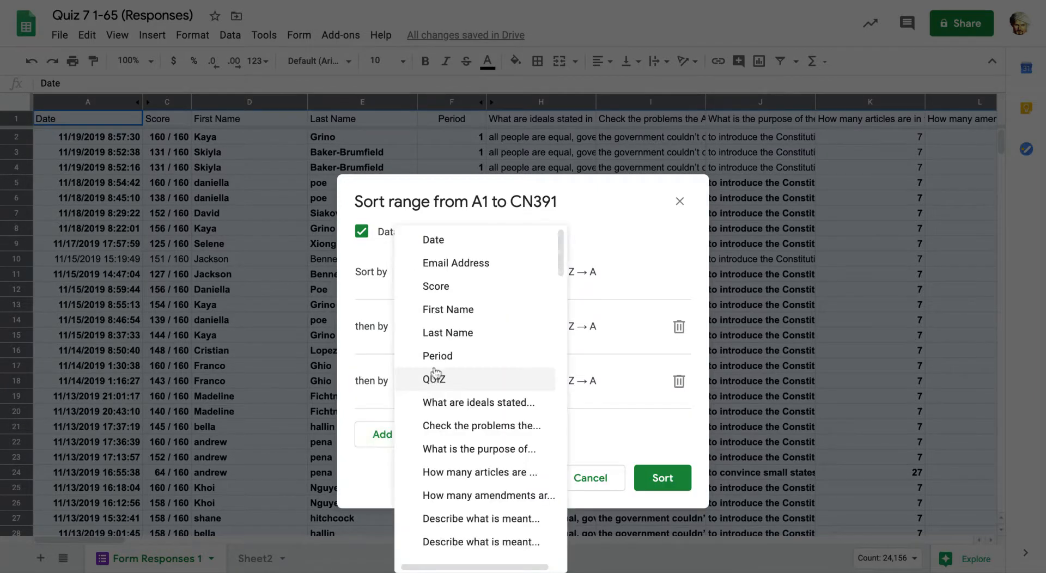
pyautogui.click(436, 330)
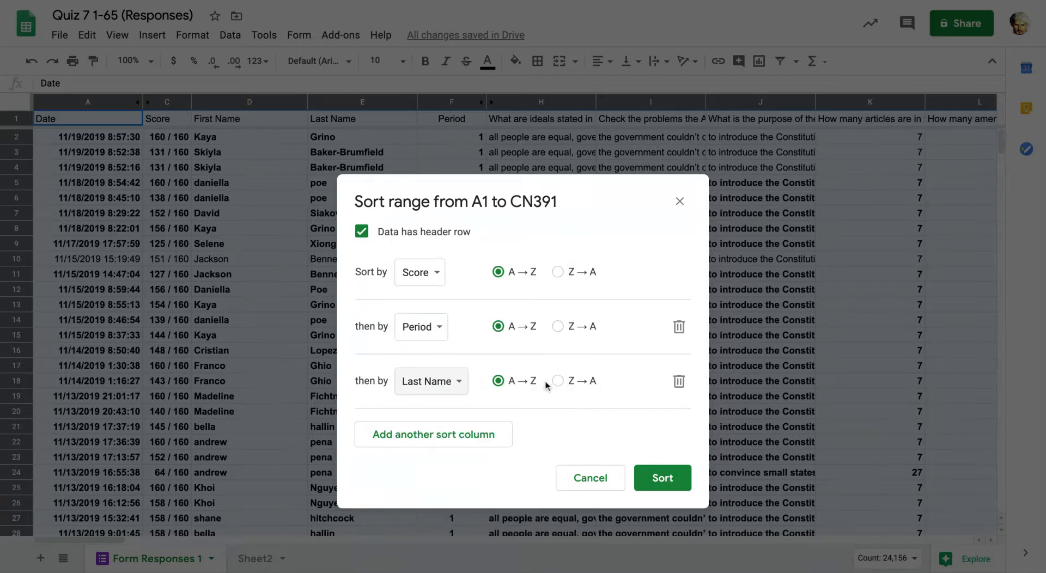
# Set Period and Score to Z → A order and sort the sheet
pyautogui.click(556, 326)
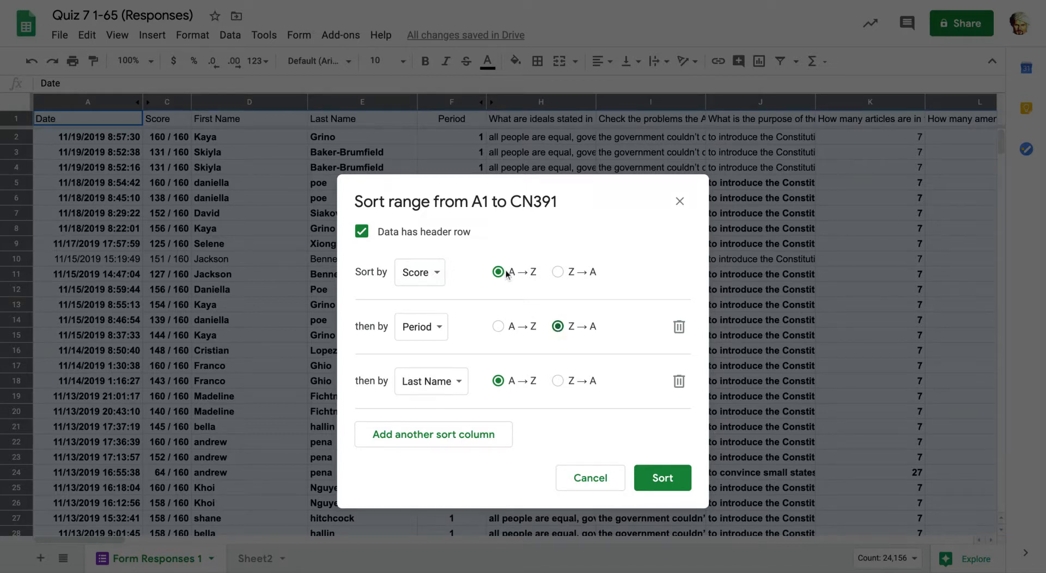
pyautogui.click(557, 272)
pyautogui.click(663, 480)
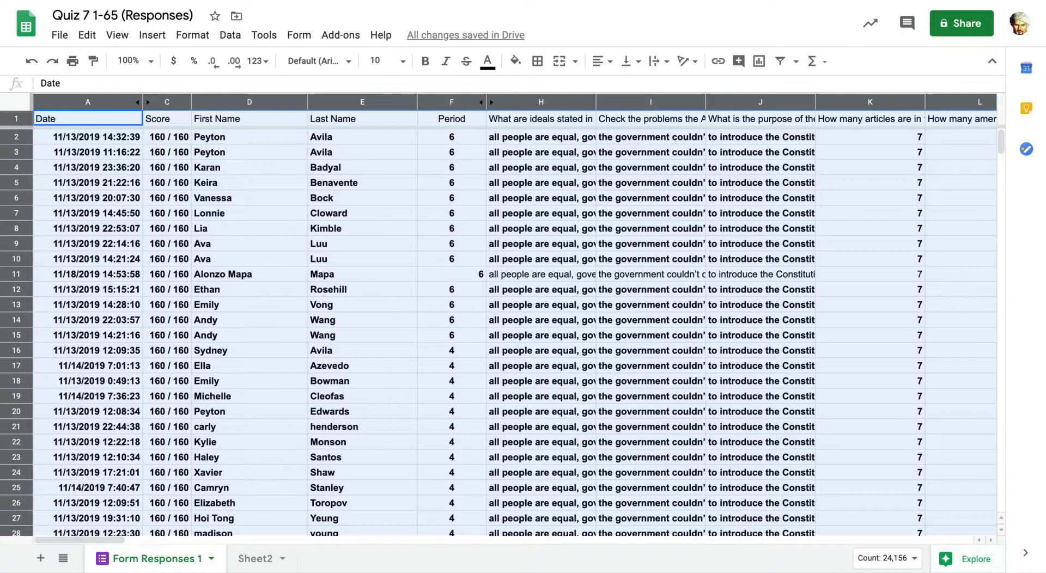
# Look through the sorted rows to check the order by score, period and last name
pyautogui.click(325, 214)
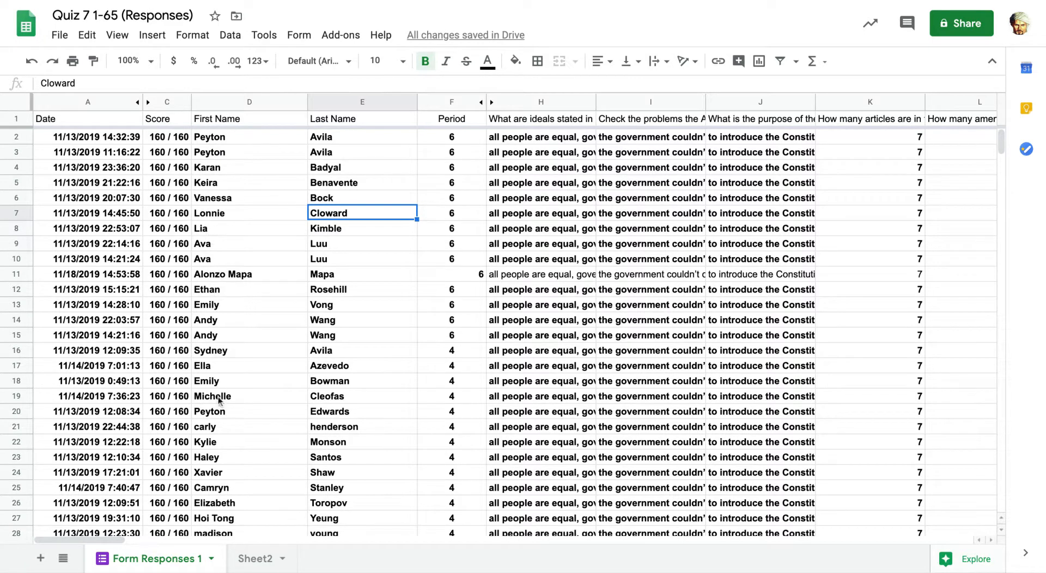
pyautogui.scroll(-5, 217, 400)
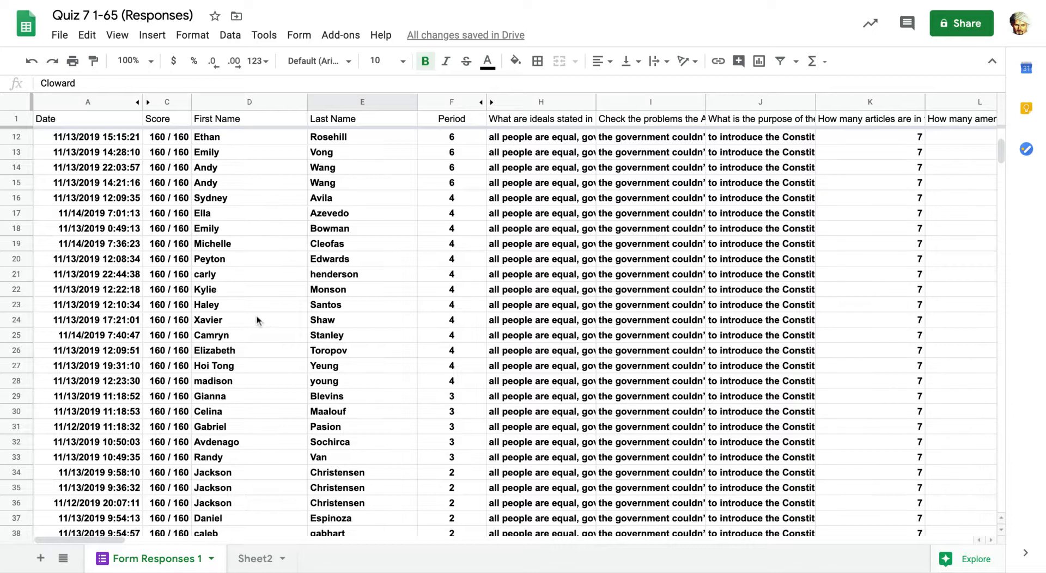
pyautogui.scroll(3, 256, 319)
pyautogui.scroll(1, 257, 321)
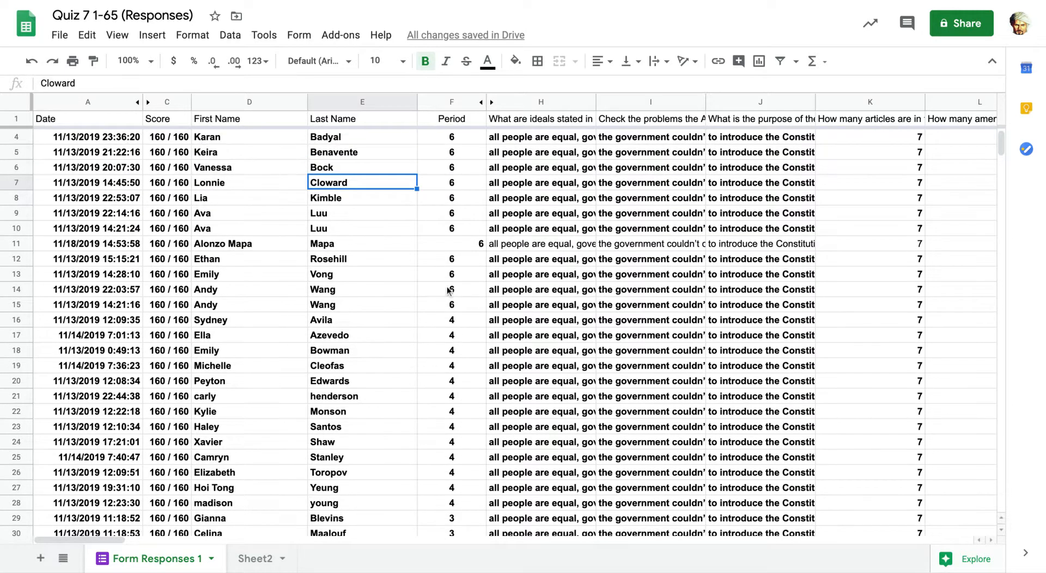
pyautogui.scroll(-4, 236, 331)
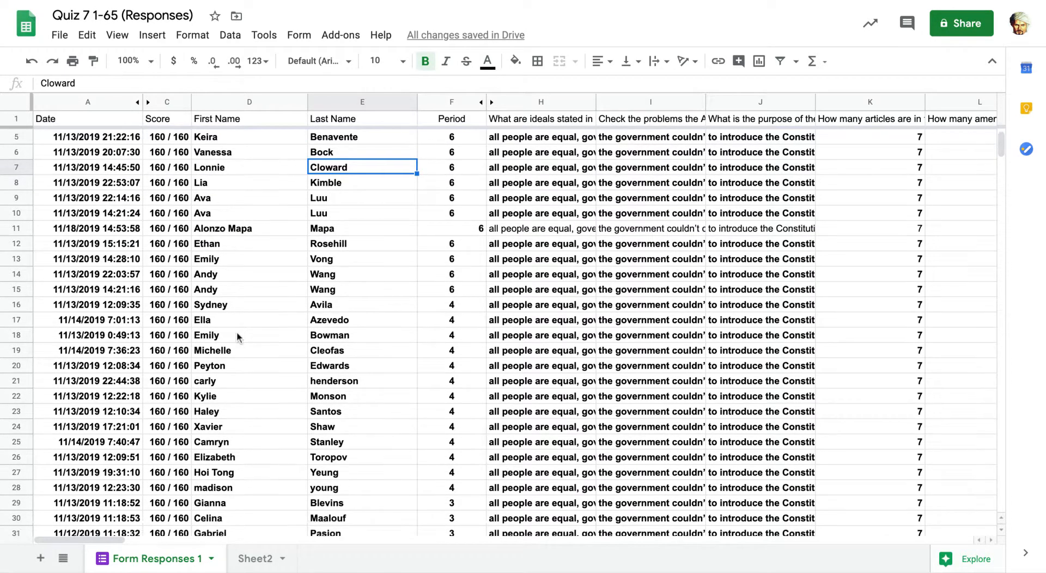
pyautogui.scroll(-8, 237, 336)
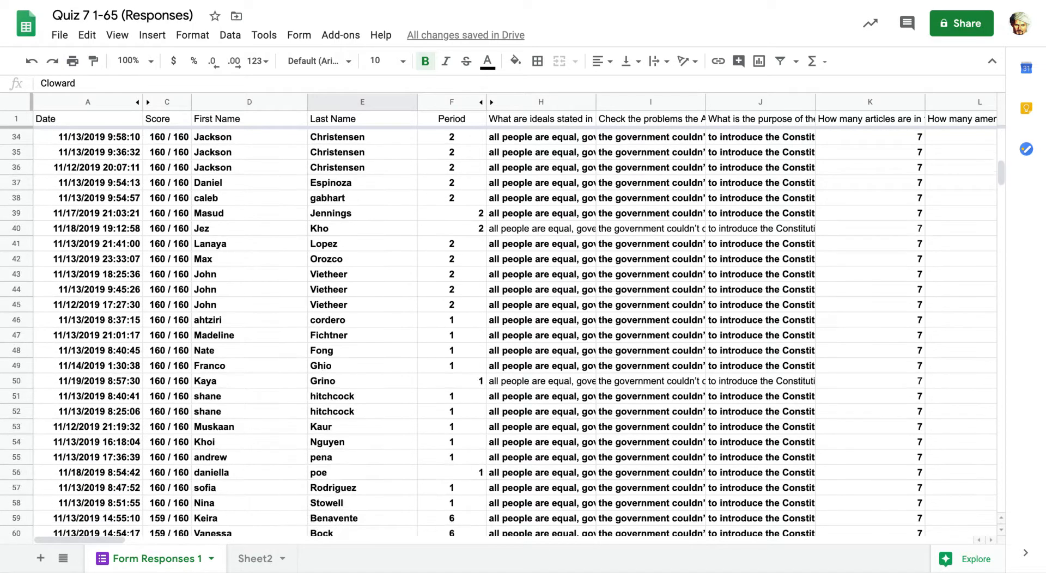
# Find where the full 160 / 160 scores end in the sorted rows, then return to the first response
pyautogui.scroll(-4, 236, 337)
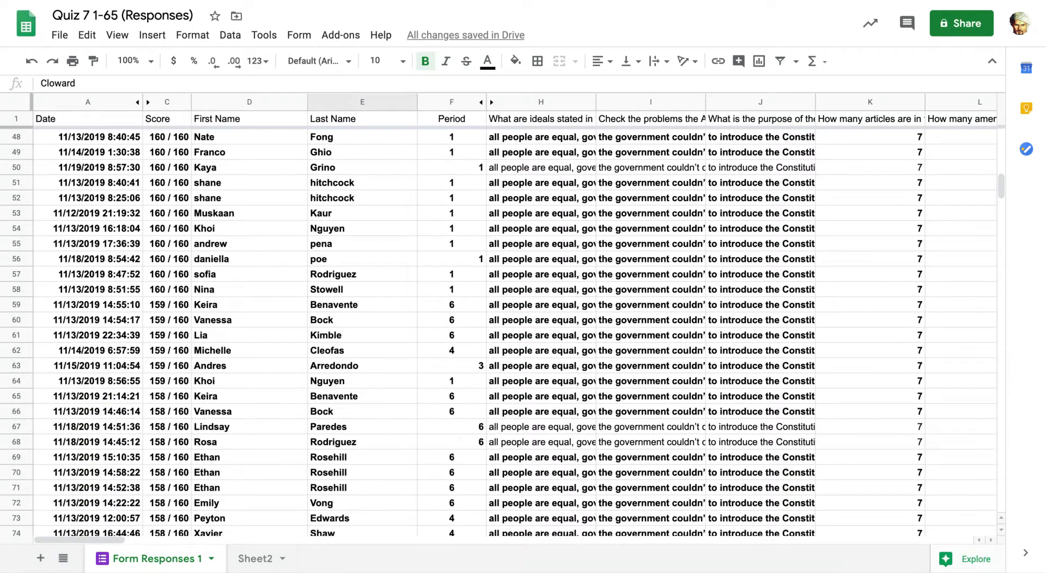
pyautogui.click(160, 309)
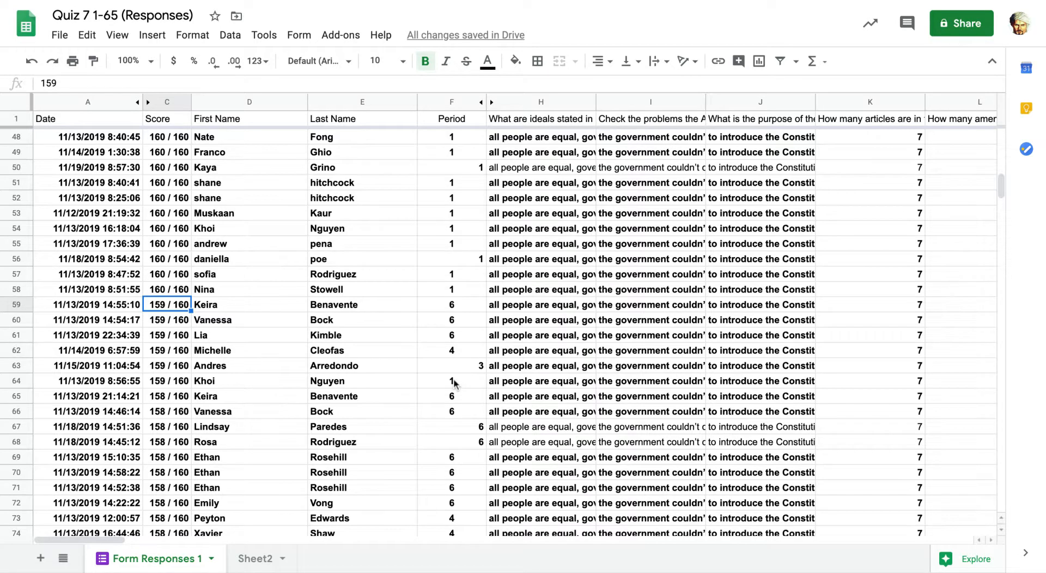
pyautogui.scroll(-1, 454, 378)
pyautogui.scroll(15, 454, 378)
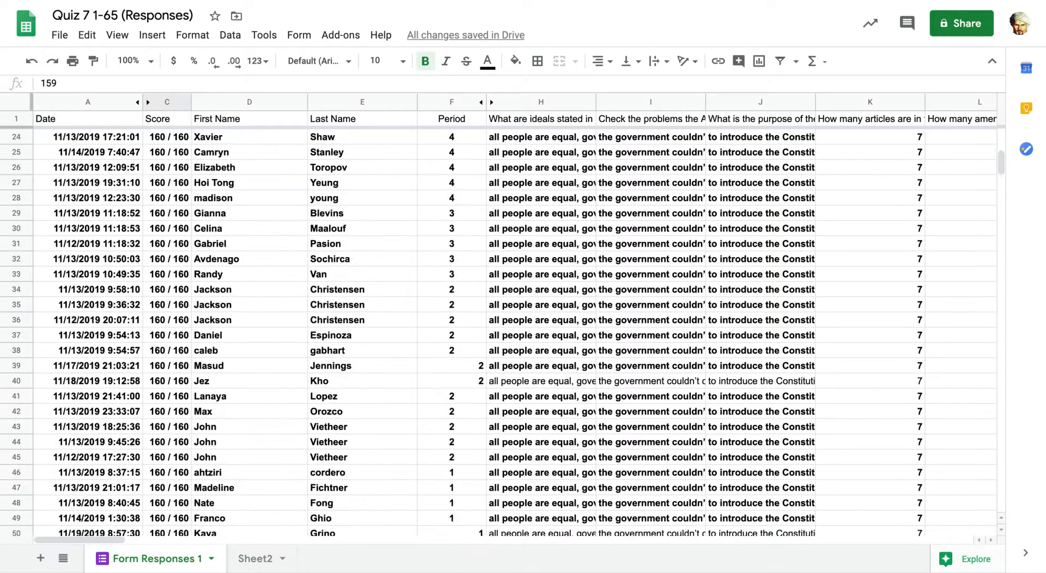
pyautogui.scroll(1, 515, 332)
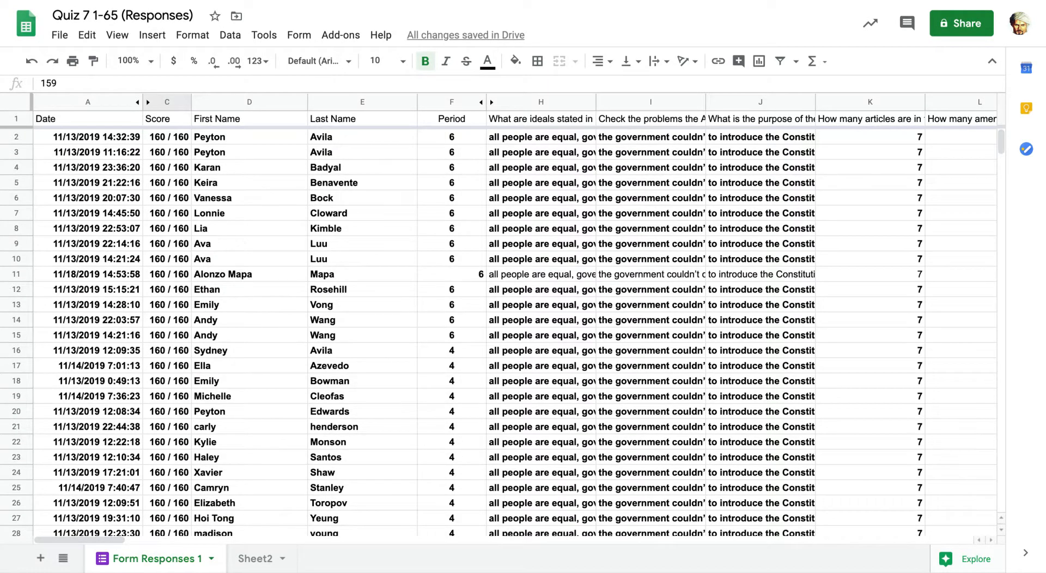
pyautogui.click(275, 214)
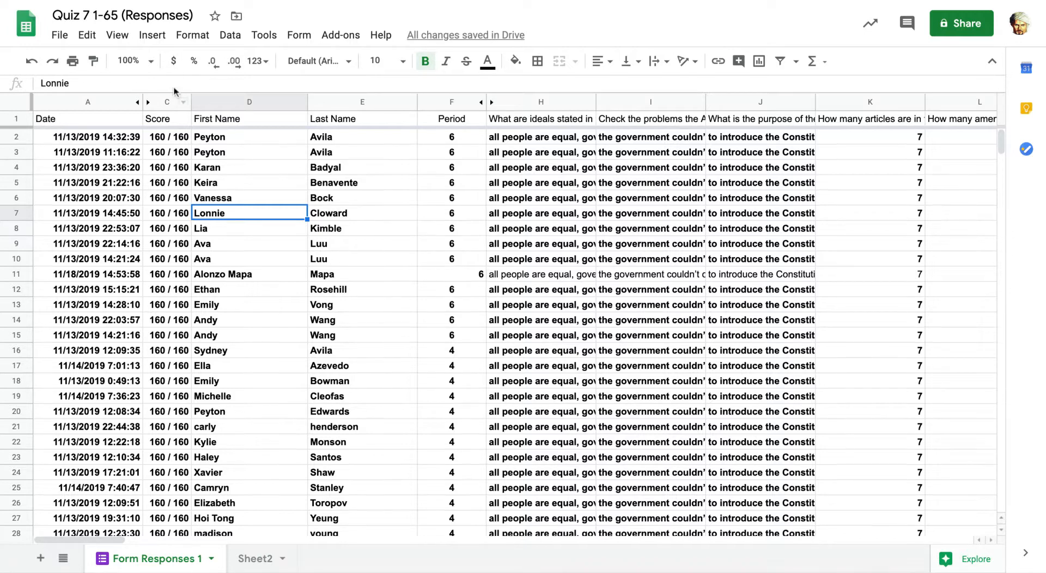
# Fill rows 2 to 58, all the responses scoring 160 / 160, with red
pyautogui.click(17, 137)
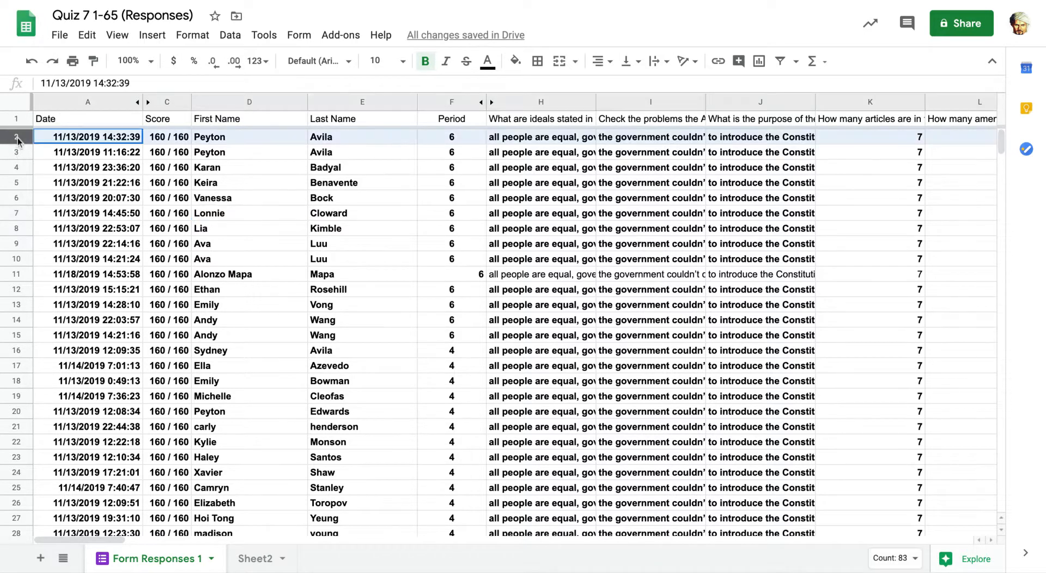
pyautogui.hotkey('shift', 'Down')
pyautogui.hotkey('shift', 'Down')
pyautogui.hotkey('shift', 'Down')
pyautogui.hotkey('shift', 'Down')
pyautogui.hotkey('shift', 'Down')
pyautogui.hotkey('shift', 'Down')
pyautogui.hotkey('shift', 'Down')
pyautogui.hotkey('shift', 'Down')
pyautogui.hotkey('shift', 'Down')
pyautogui.hotkey('shift', 'Down')
pyautogui.hotkey('shift', 'Down')
pyautogui.hotkey('shift', 'Down')
pyautogui.hotkey('shift', 'Down')
pyautogui.hotkey('shift', 'Down')
pyautogui.hotkey('shift', 'Down')
pyautogui.hotkey('shift', 'Down')
pyautogui.hotkey('shift', 'Down')
pyautogui.hotkey('shift', 'Down')
pyautogui.hotkey('shift', 'Down')
pyautogui.hotkey('shift', 'Down')
pyautogui.hotkey('shift', 'Down')
pyautogui.hotkey('shift', 'Down')
pyautogui.hotkey('shift', 'Down')
pyautogui.hotkey('shift', 'Down')
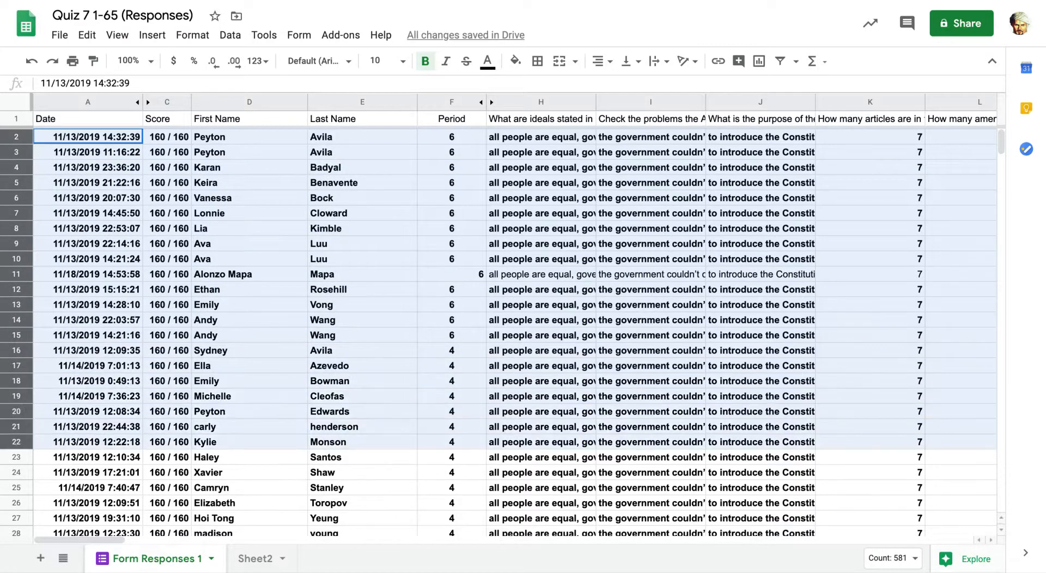
pyautogui.hotkey('shift', 'Down')
pyautogui.hotkey('shift', 'Down')
pyautogui.hotkey('shift', 'Down')
pyautogui.hotkey('shift', 'Down')
pyautogui.hotkey('shift', 'Down')
pyautogui.hotkey('shift', 'Down')
pyautogui.hotkey('shift', 'Down')
pyautogui.hotkey('shift', 'Down')
pyautogui.hotkey('shift', 'Down')
pyautogui.hotkey('shift', 'Down')
pyautogui.hotkey('shift', 'Down')
pyautogui.hotkey('shift', 'Down')
pyautogui.hotkey('shift', 'Down')
pyautogui.hotkey('shift', 'Down')
pyautogui.hotkey('shift', 'Down')
pyautogui.hotkey('shift', 'Down')
pyautogui.hotkey('shift', 'Down')
pyautogui.hotkey('shift', 'Down')
pyautogui.hotkey('shift', 'Down')
pyautogui.hotkey('shift', 'Down')
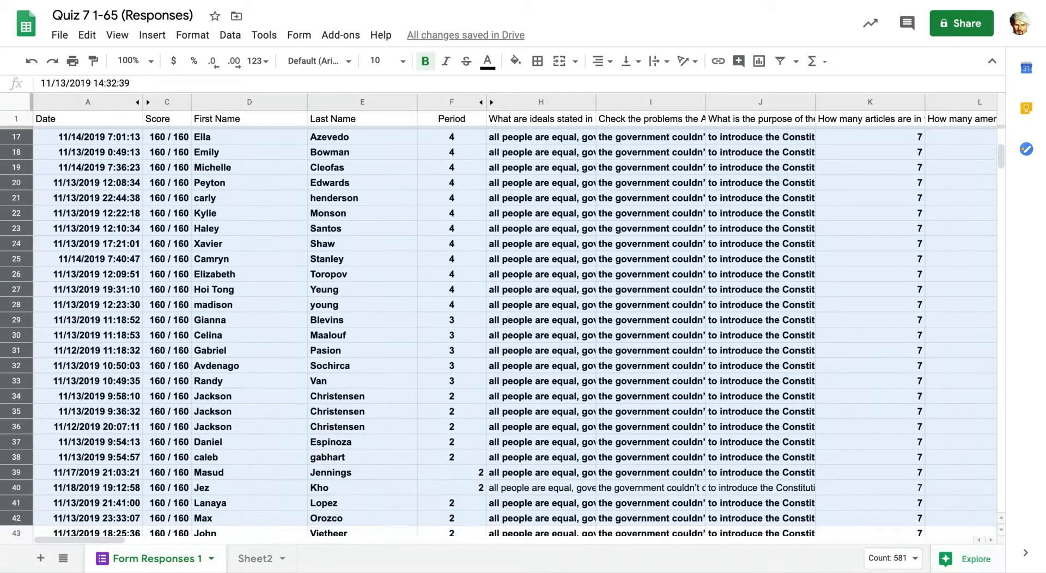
pyautogui.hotkey('shift', 'Down')
pyautogui.hotkey('shift', 'Down')
pyautogui.hotkey('shift', 'Down')
pyautogui.hotkey('shift', 'Down')
pyautogui.hotkey('shift', 'Down')
pyautogui.hotkey('shift', 'Down')
pyautogui.hotkey('shift', 'Down')
pyautogui.hotkey('shift', 'Down')
pyautogui.hotkey('shift', 'Down')
pyautogui.hotkey('shift', 'Down')
pyautogui.hotkey('shift', 'Down')
pyautogui.hotkey('shift', 'Down')
pyautogui.hotkey('shift', 'Down')
pyautogui.hotkey('shift', 'Down')
pyautogui.hotkey('shift', 'Down')
pyautogui.hotkey('shift', 'Down')
pyautogui.hotkey('shift', 'Down')
pyautogui.hotkey('shift', 'Down')
pyautogui.hotkey('shift', 'Down')
pyautogui.hotkey('shift', 'Down')
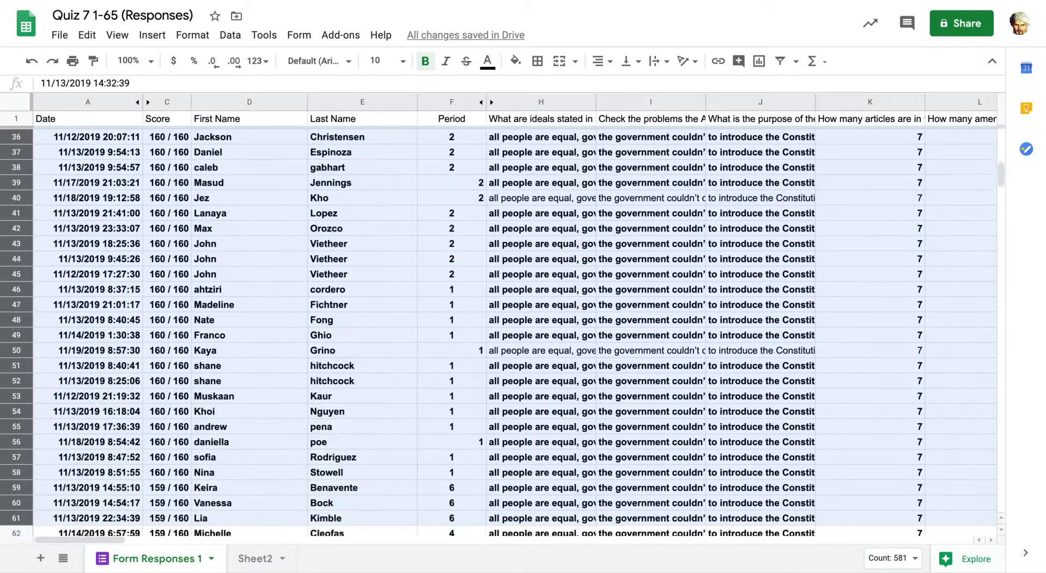
pyautogui.hotkey('shift', 'Down')
pyautogui.hotkey('shift', 'Up')
pyautogui.hotkey('shift', 'Up')
pyautogui.hotkey('shift', 'Up')
pyautogui.hotkey('shift', 'Up')
pyautogui.hotkey('shift', 'Up')
pyautogui.hotkey('shift', 'Up')
pyautogui.hotkey('shift', 'Up')
pyautogui.hotkey('shift', 'Up')
pyautogui.hotkey('shift', 'Up')
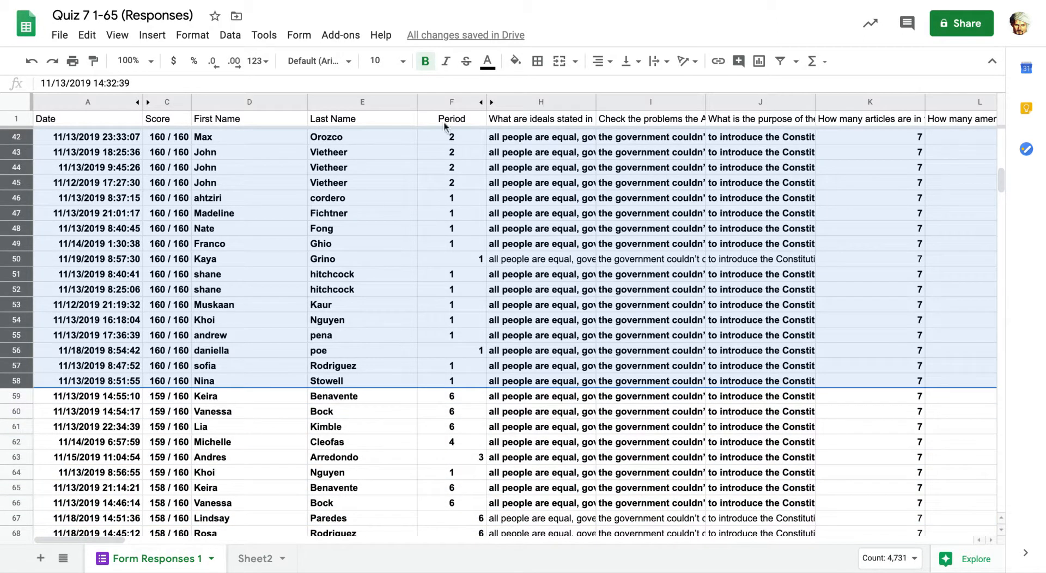
pyautogui.click(516, 61)
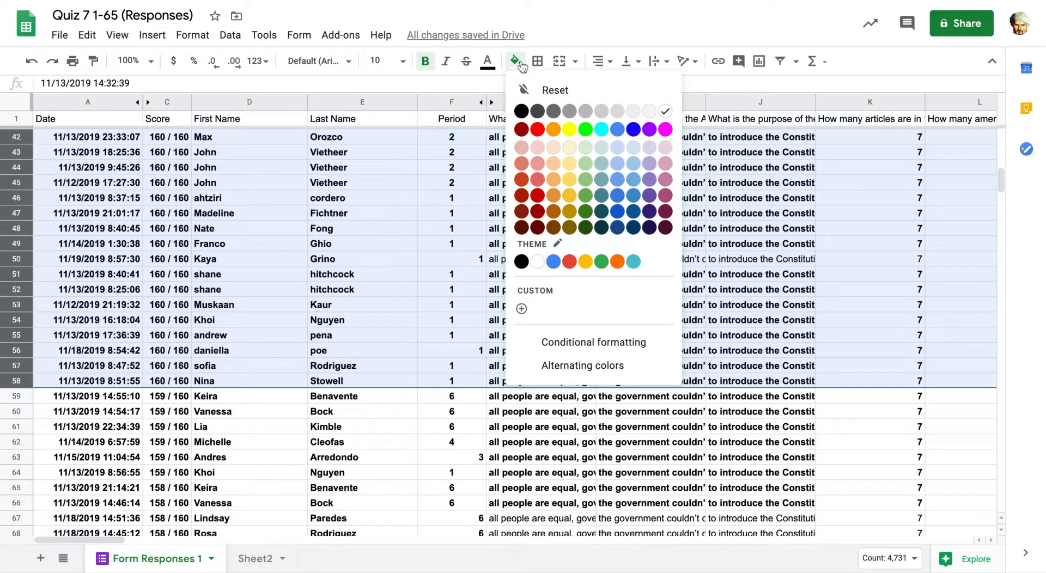
pyautogui.click(538, 129)
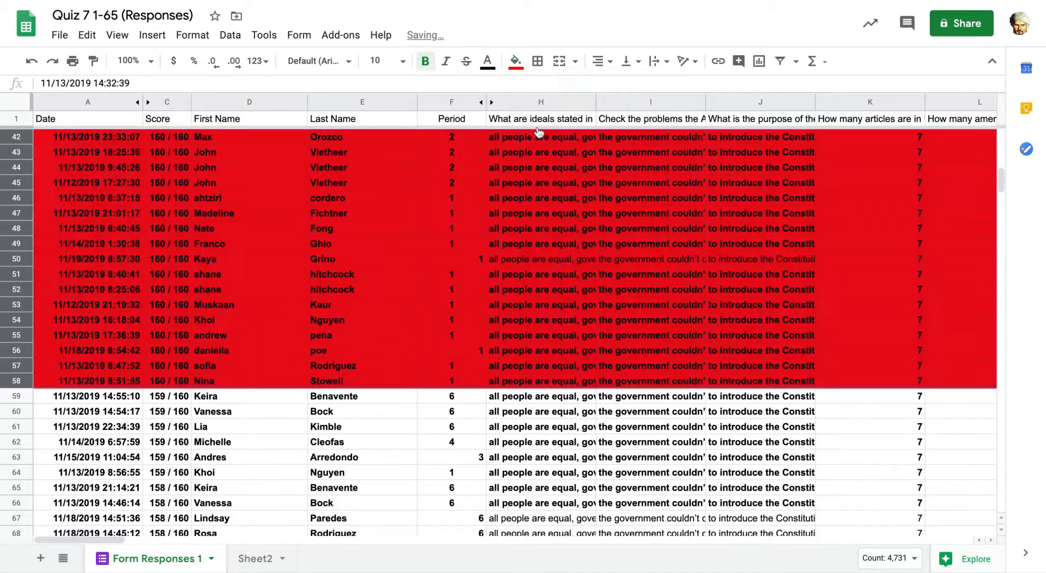
pyautogui.click(445, 303)
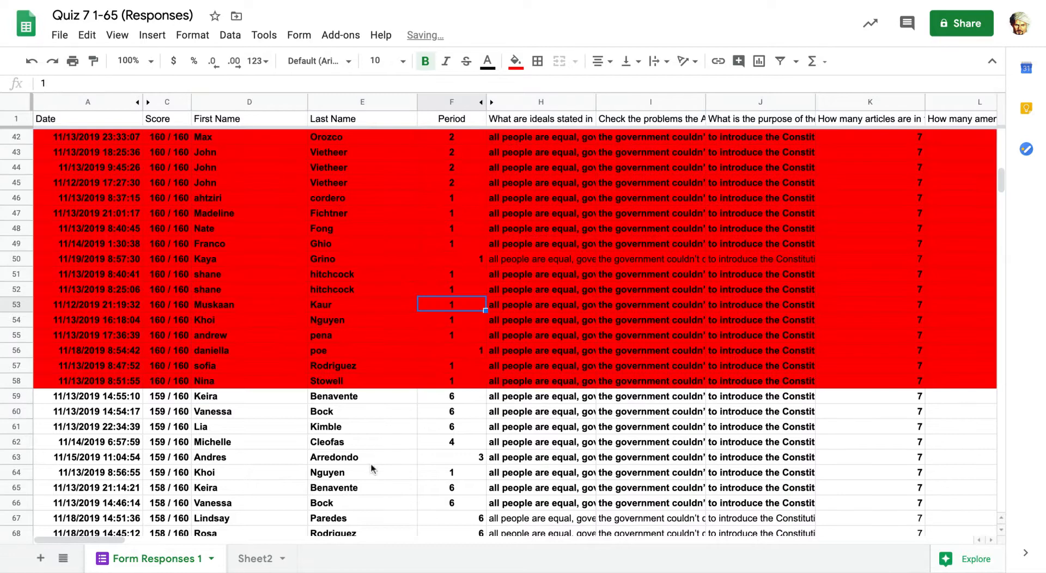
# Hide rows 2 to 58, the red rows with full scores
pyautogui.moveTo(12, 382); pyautogui.dragTo(14, 136)
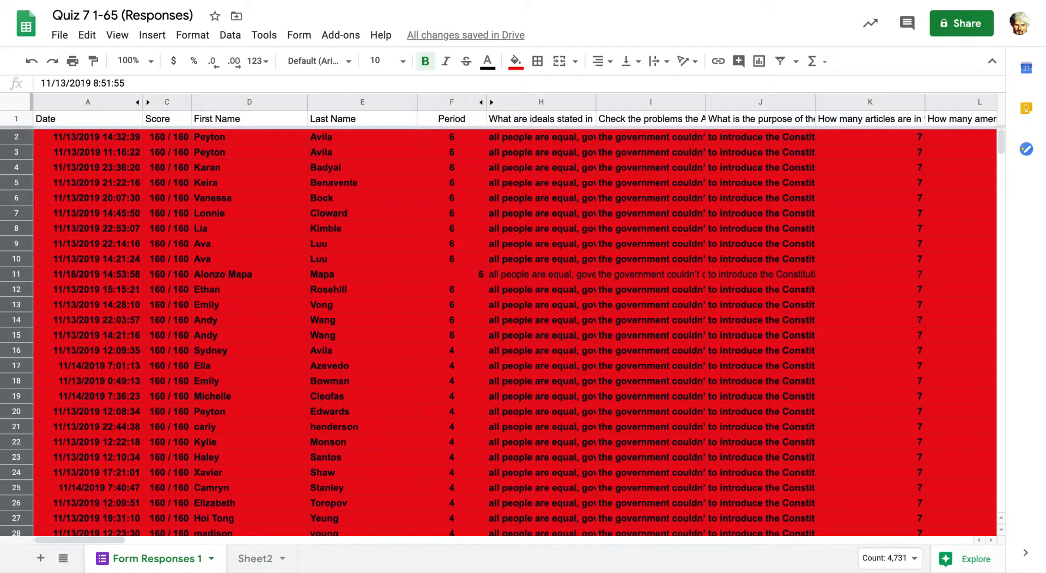
pyautogui.rightClick(140, 156)
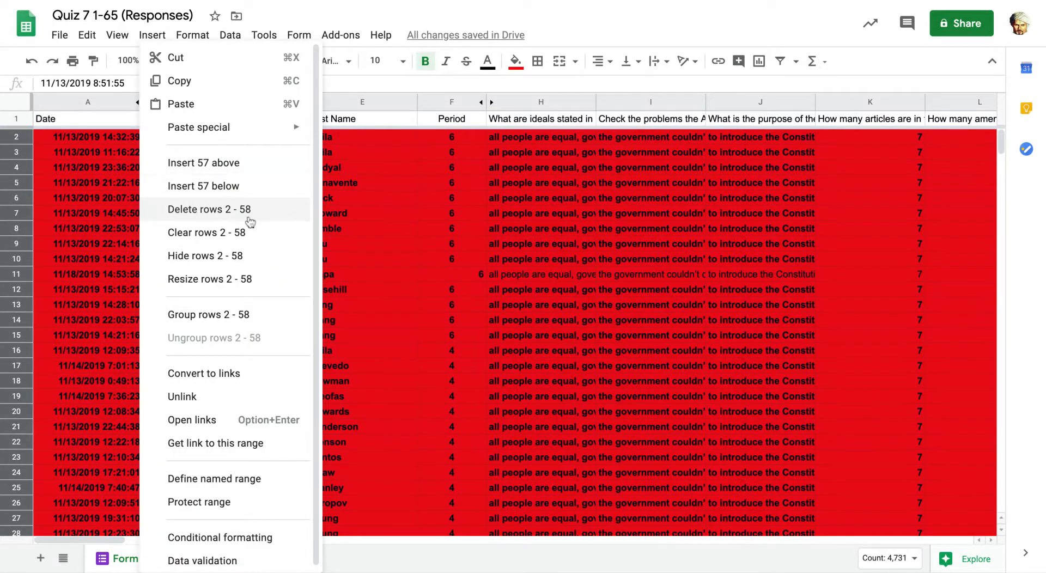
pyautogui.click(220, 265)
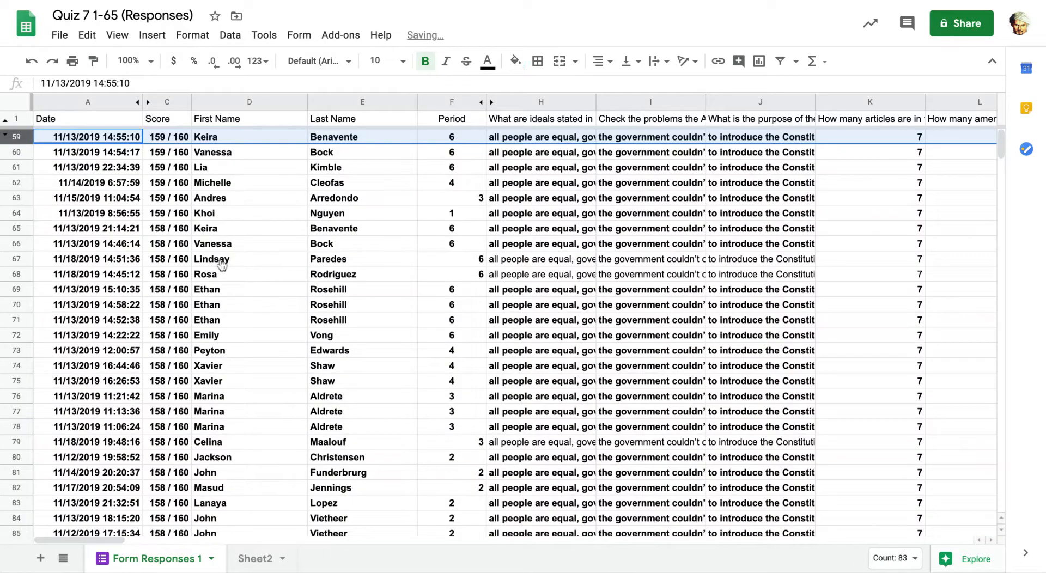
pyautogui.click(281, 356)
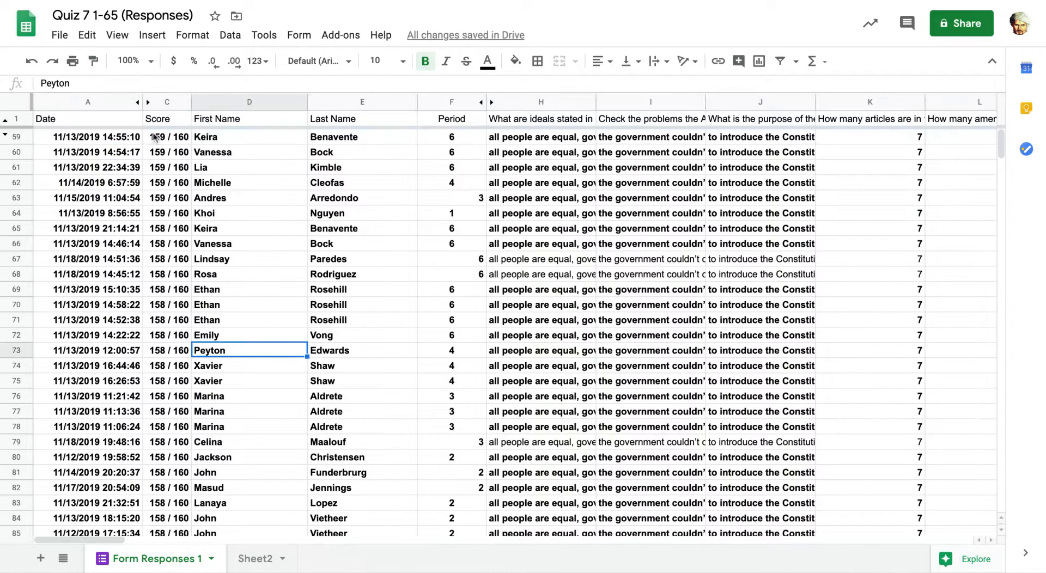
# Look through the remaining lower-scoring responses and return to the first visible row
pyautogui.scroll(-20, 168, 348)
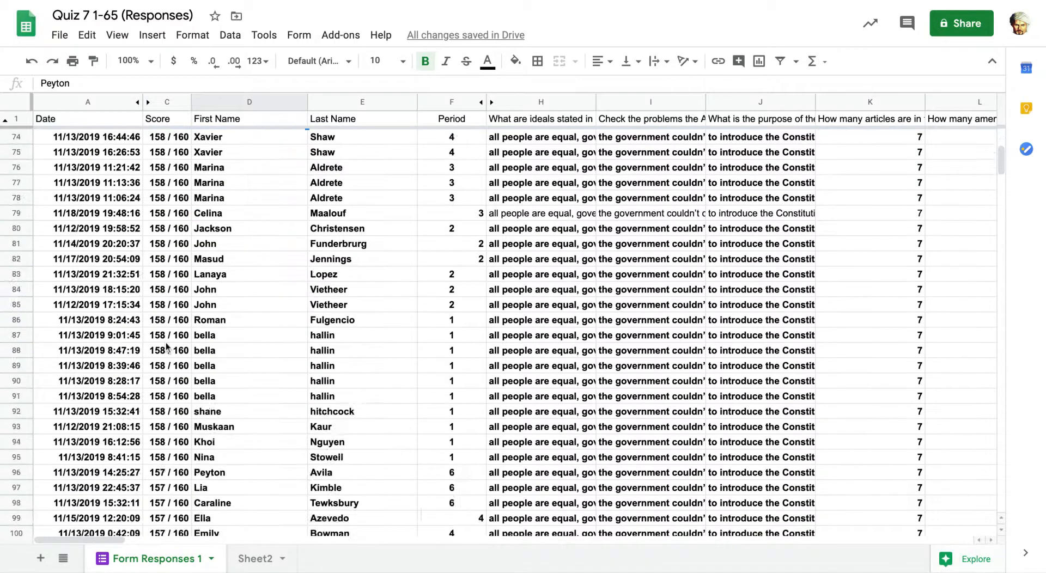
pyautogui.scroll(-20, 517, 326)
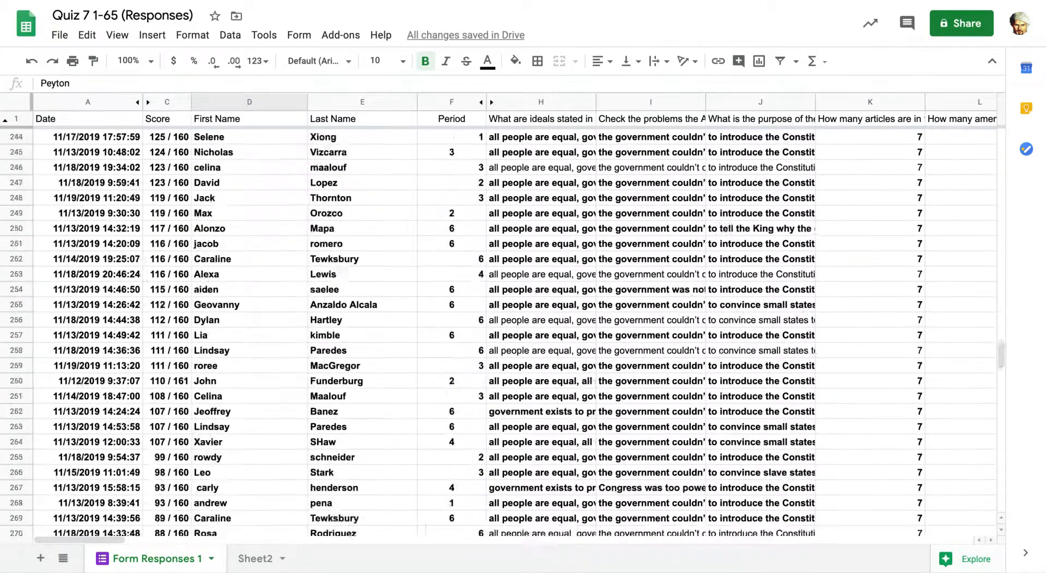
pyautogui.scroll(10, 517, 327)
pyautogui.scroll(20, 518, 327)
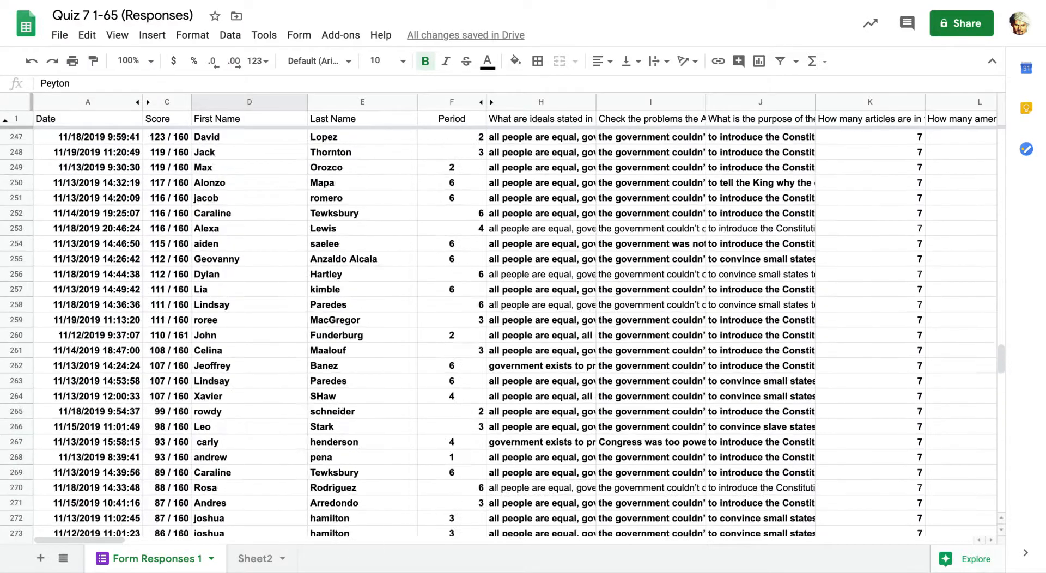
pyautogui.scroll(10, 518, 327)
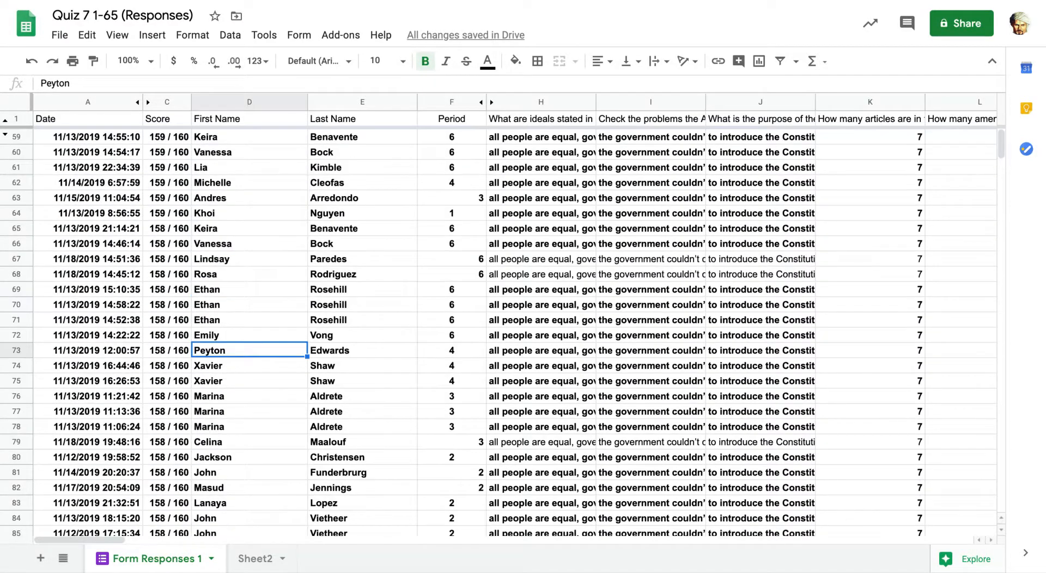
# Sort the whole sheet's range by Last Name, A → Z, with the data marked as having a header row
pyautogui.click(16, 104)
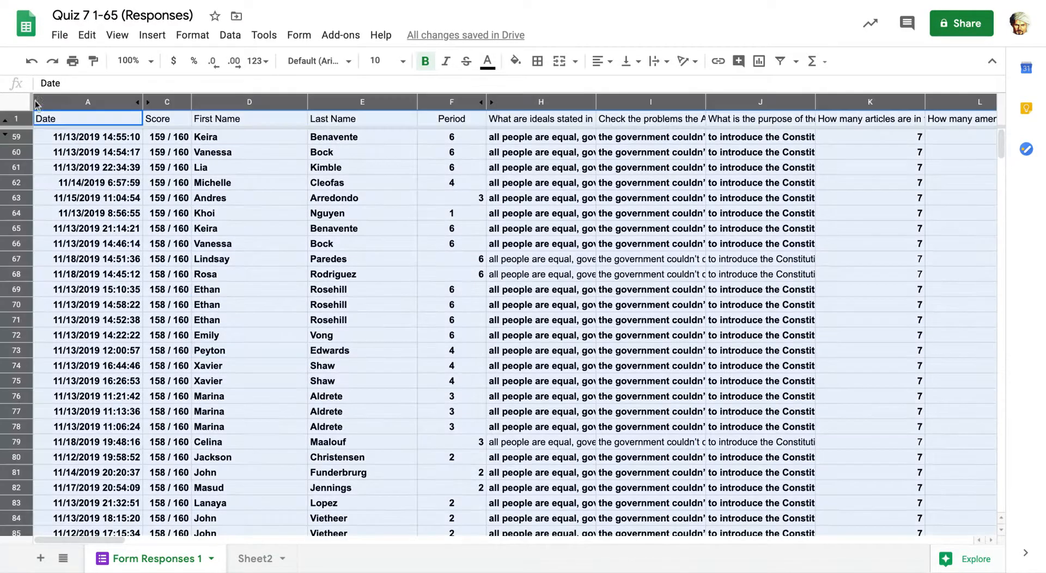
pyautogui.click(231, 35)
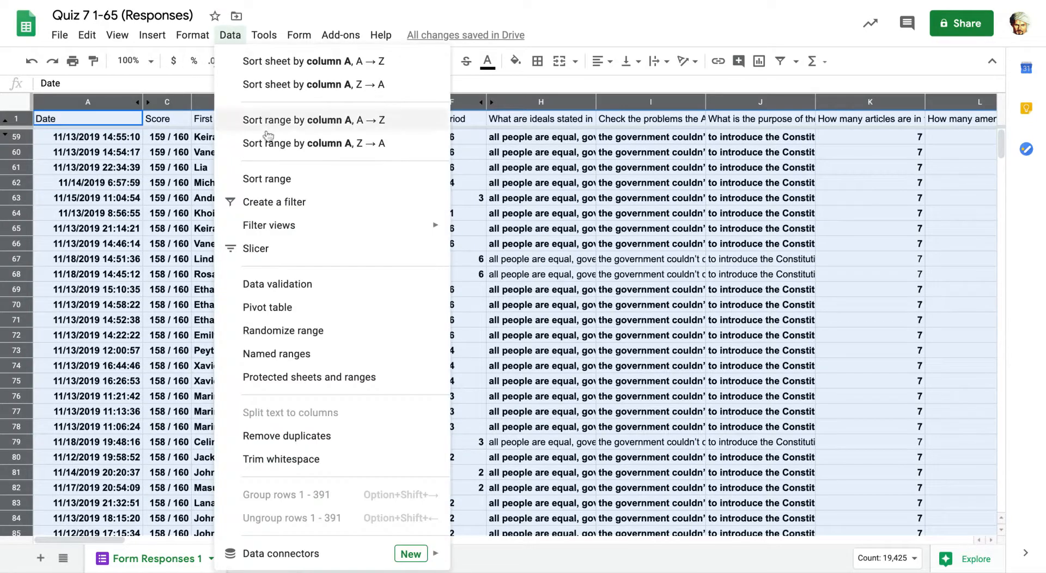
pyautogui.click(271, 179)
pyautogui.click(361, 231)
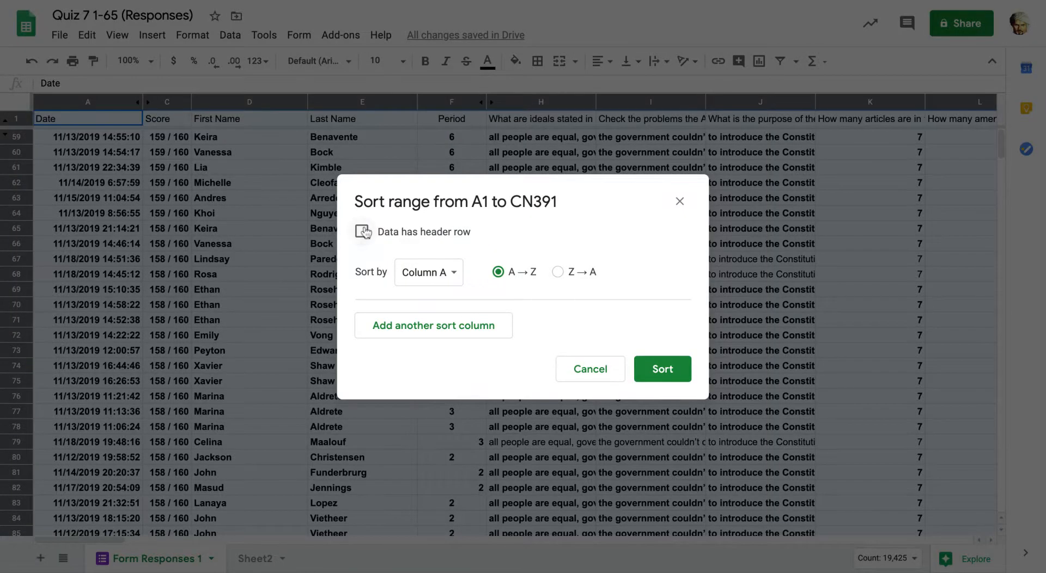
pyautogui.click(438, 276)
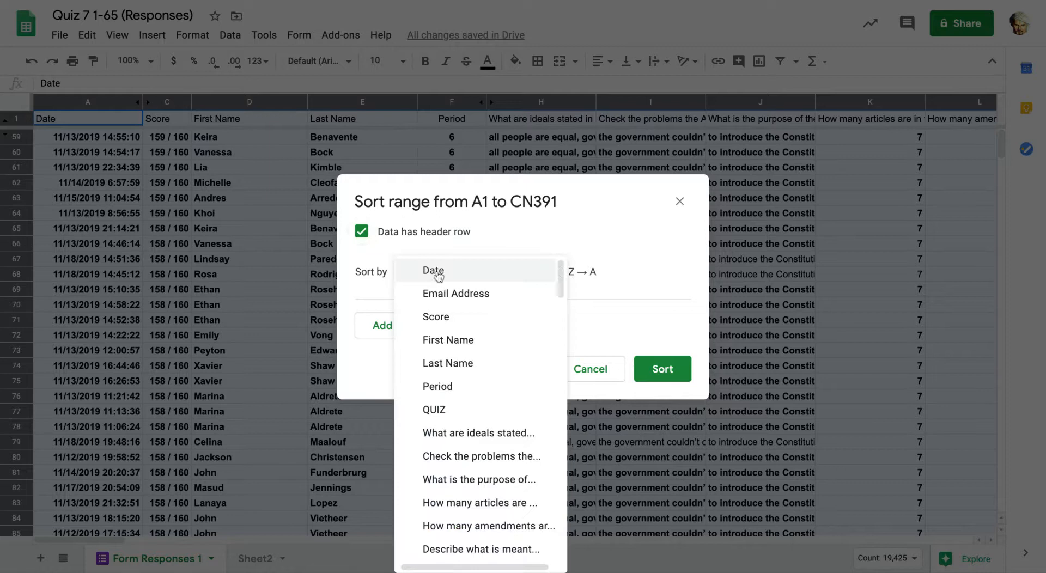
pyautogui.click(469, 365)
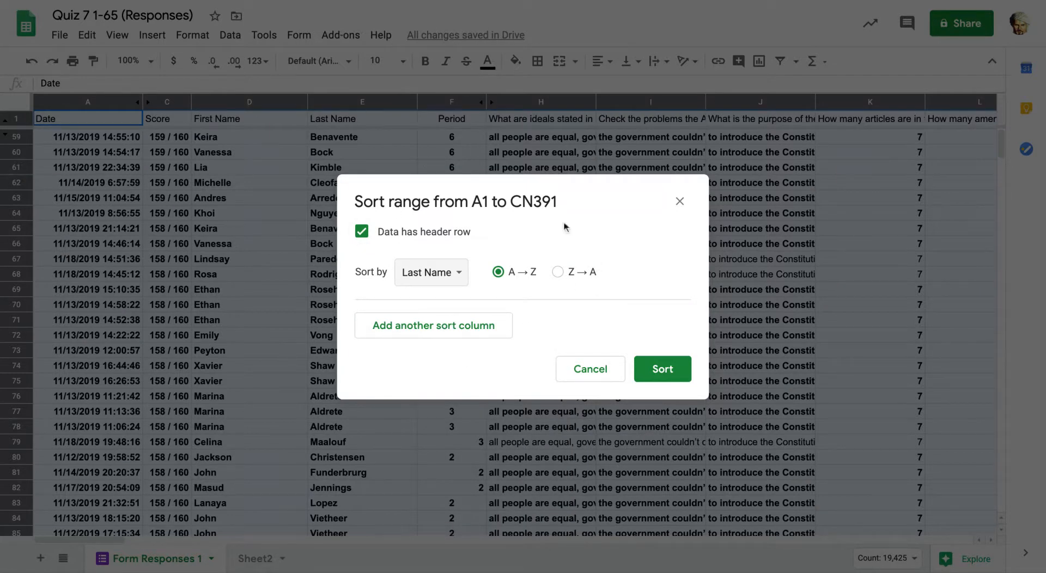
pyautogui.click(668, 375)
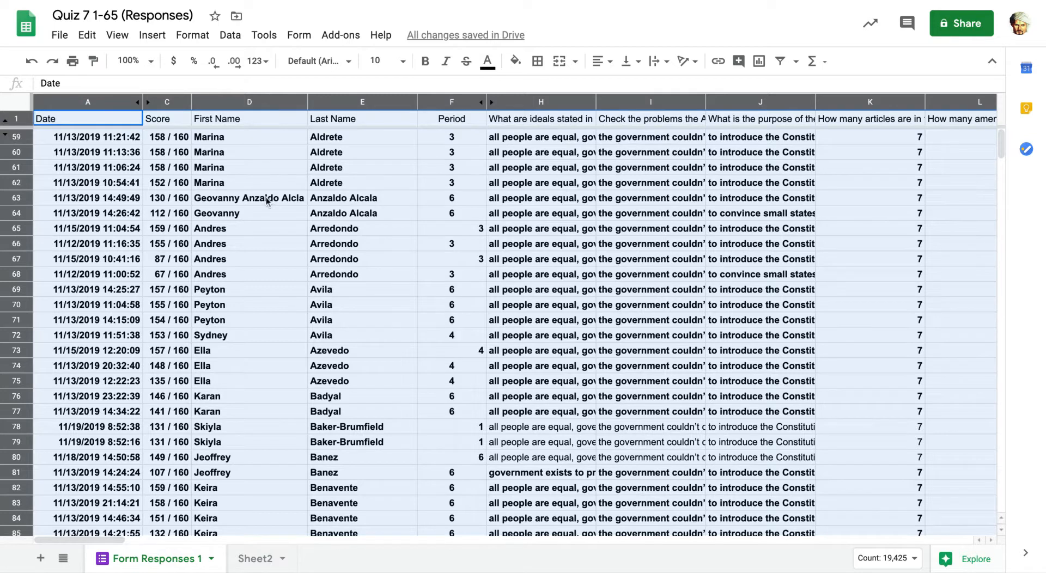
# Look through the rows sorted by last name and compare the scores of one student's repeated attempts
pyautogui.click(253, 141)
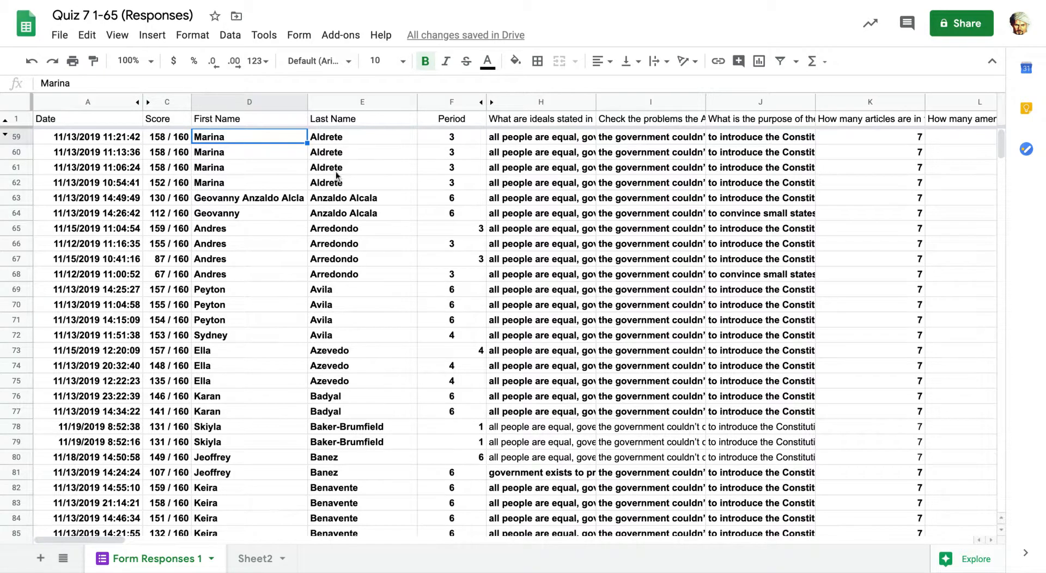
pyautogui.scroll(-4, 332, 218)
pyautogui.scroll(-6, 330, 229)
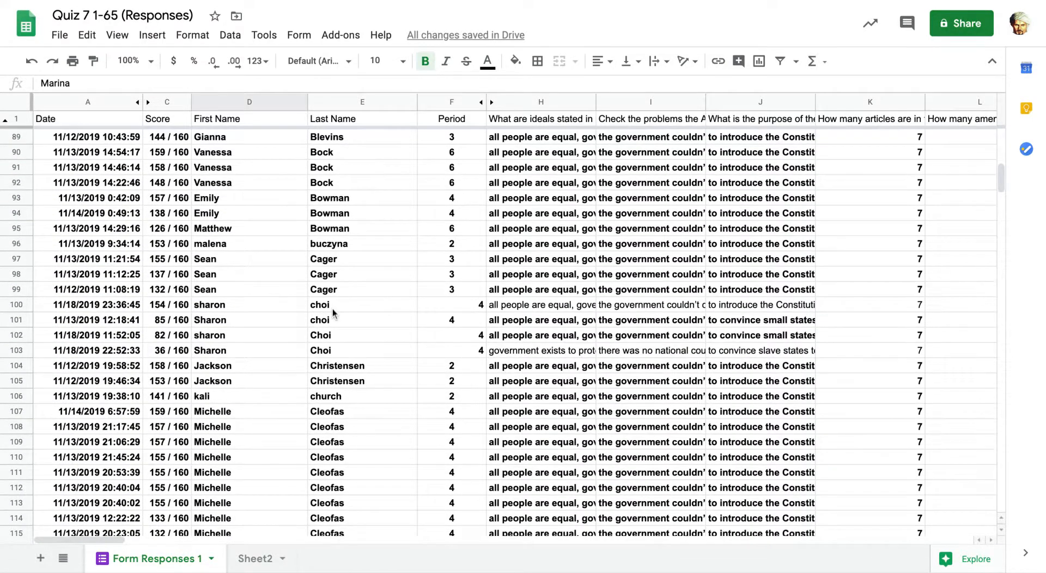
pyautogui.click(324, 307)
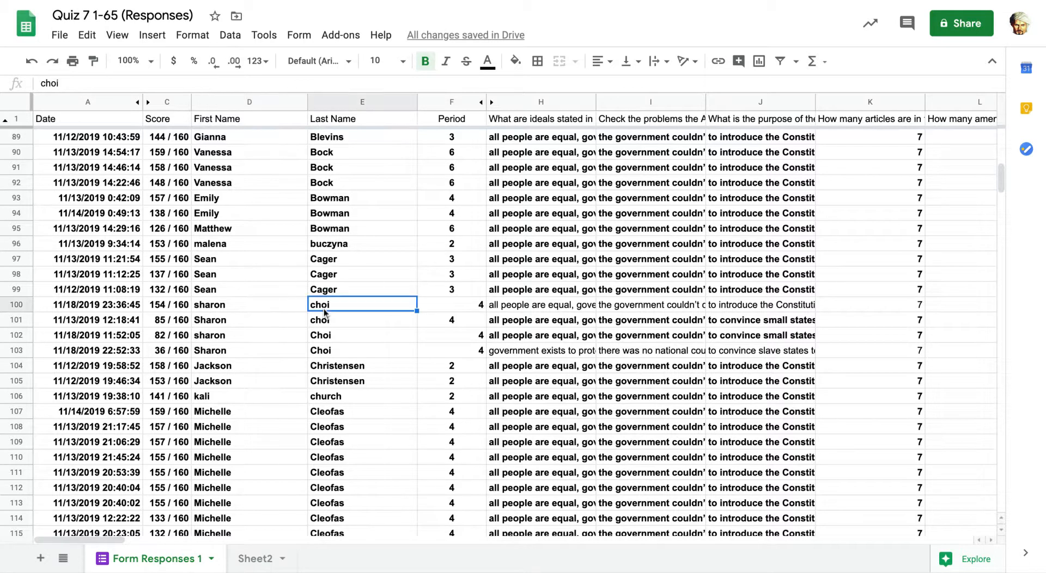
pyautogui.click(208, 308)
pyautogui.click(166, 308)
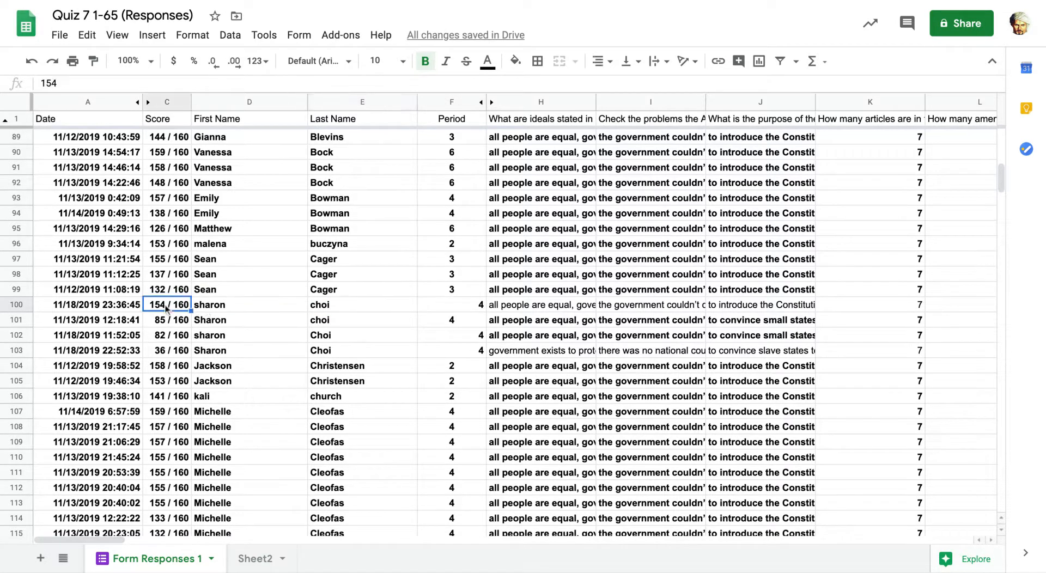
pyautogui.press('Down')
pyautogui.press('Down')
pyautogui.press('Down')
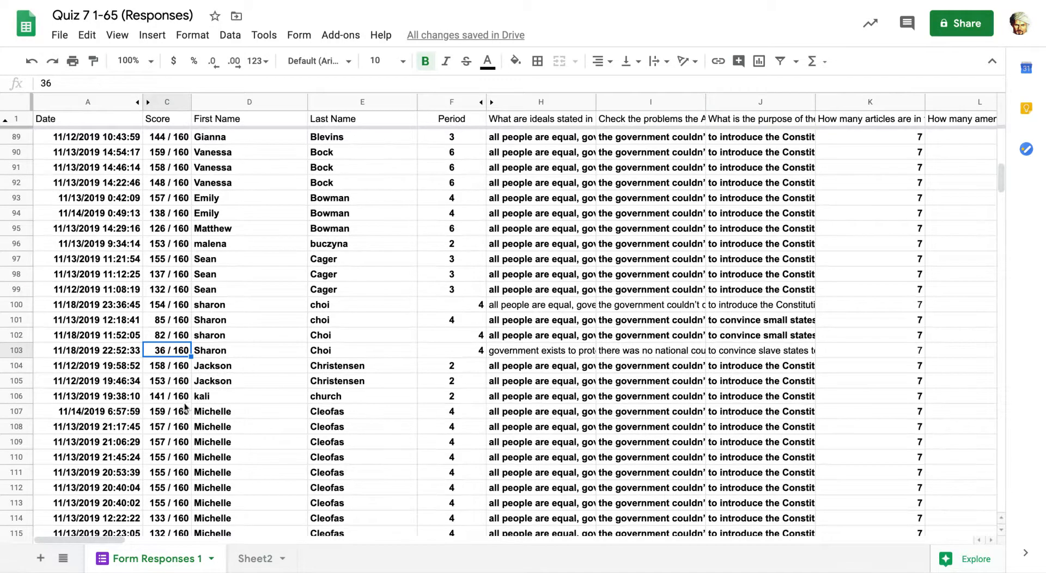
pyautogui.scroll(-1, 185, 409)
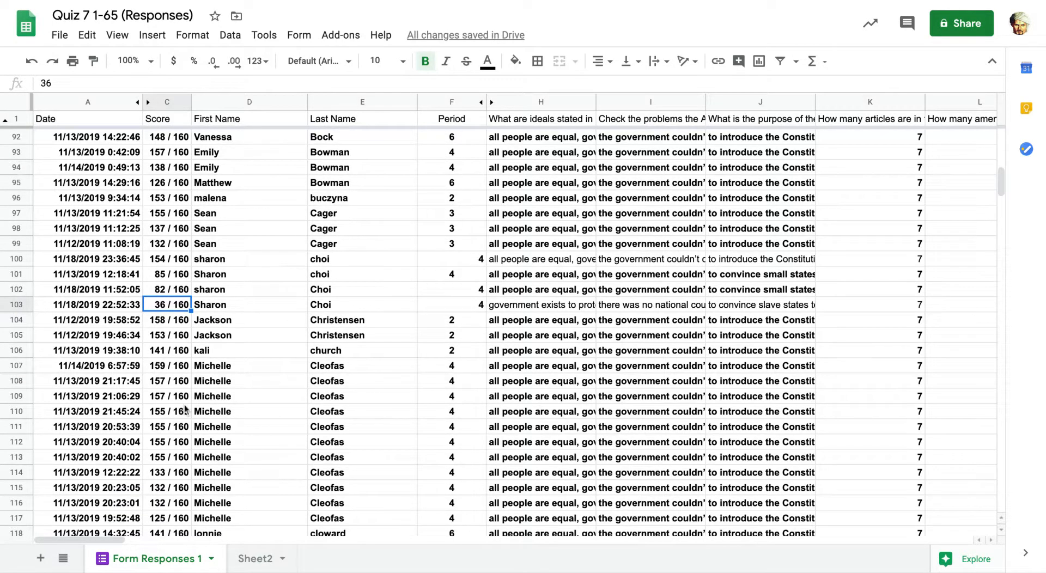
pyautogui.scroll(9, 185, 410)
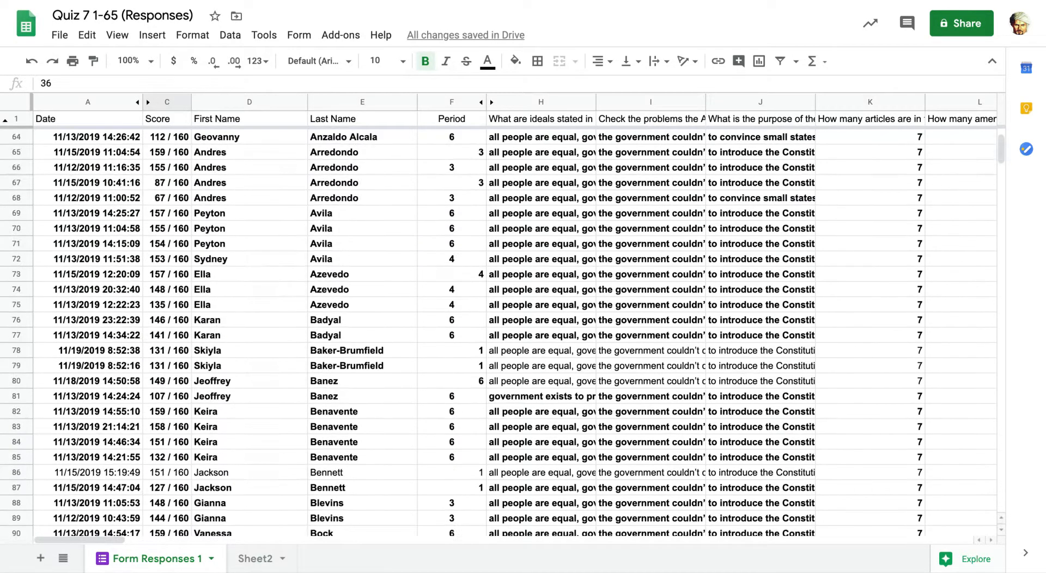
pyautogui.scroll(2, 186, 410)
pyautogui.click(260, 174)
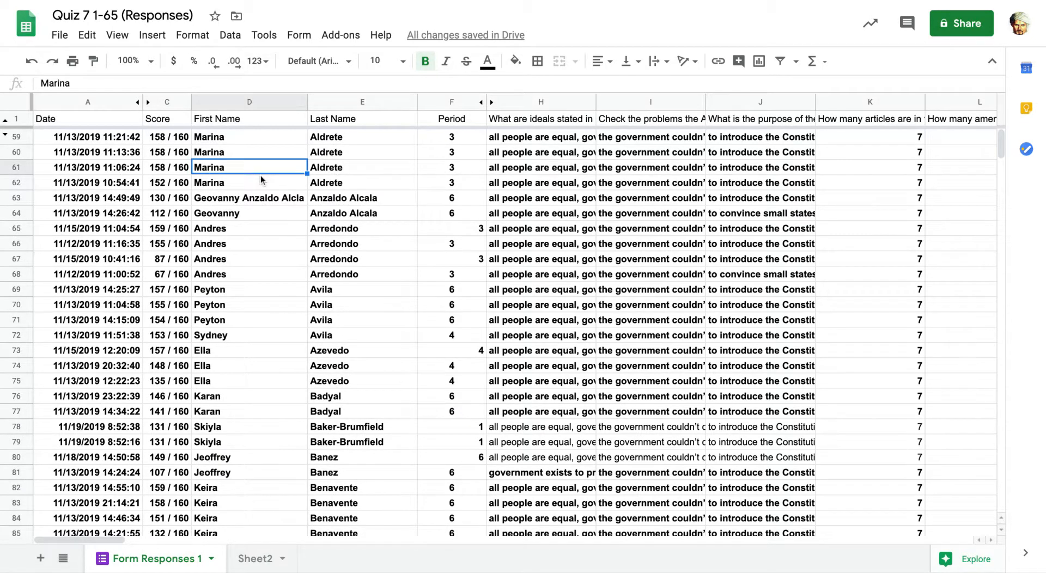